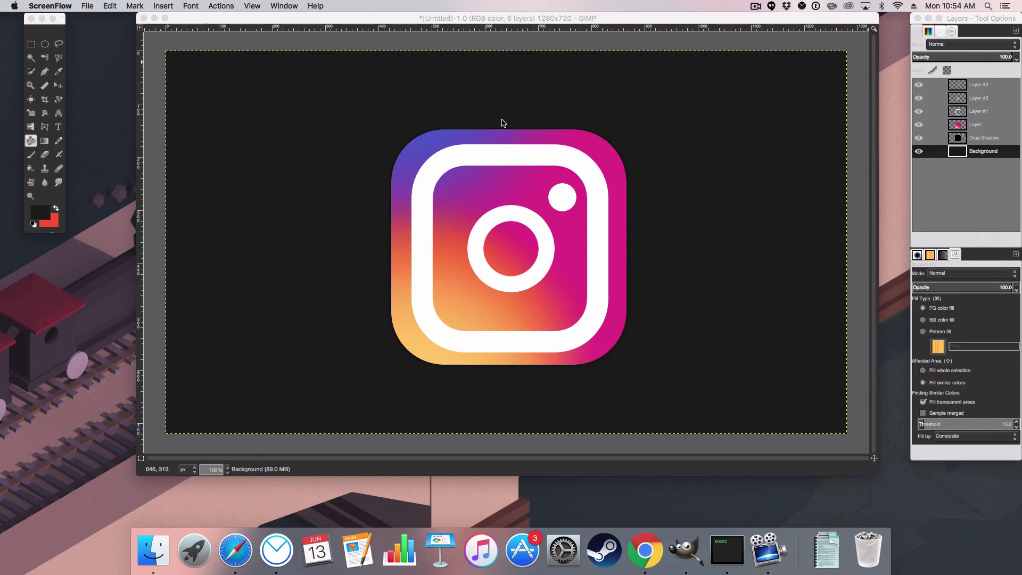
# Create a new 1280 × 720 px image and move its window clear of the toolbox.
pyautogui.click(405, 23)
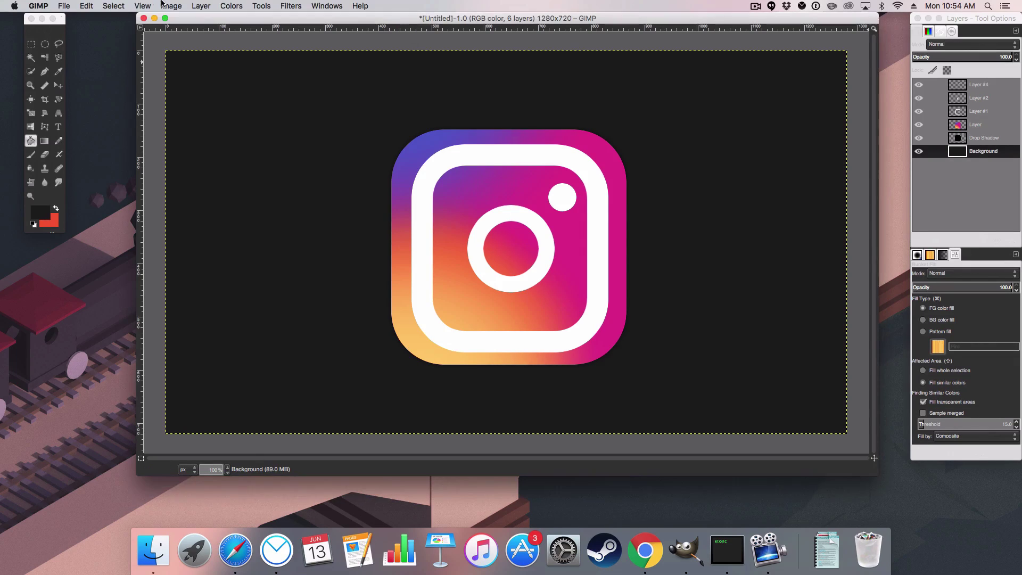
pyautogui.click(64, 6)
pyautogui.click(79, 24)
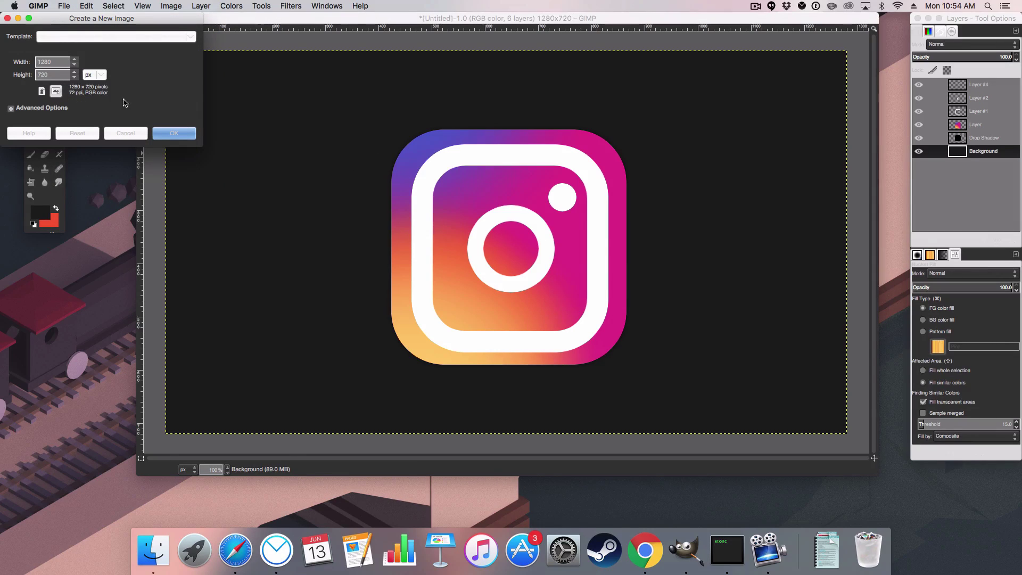
pyautogui.click(165, 134)
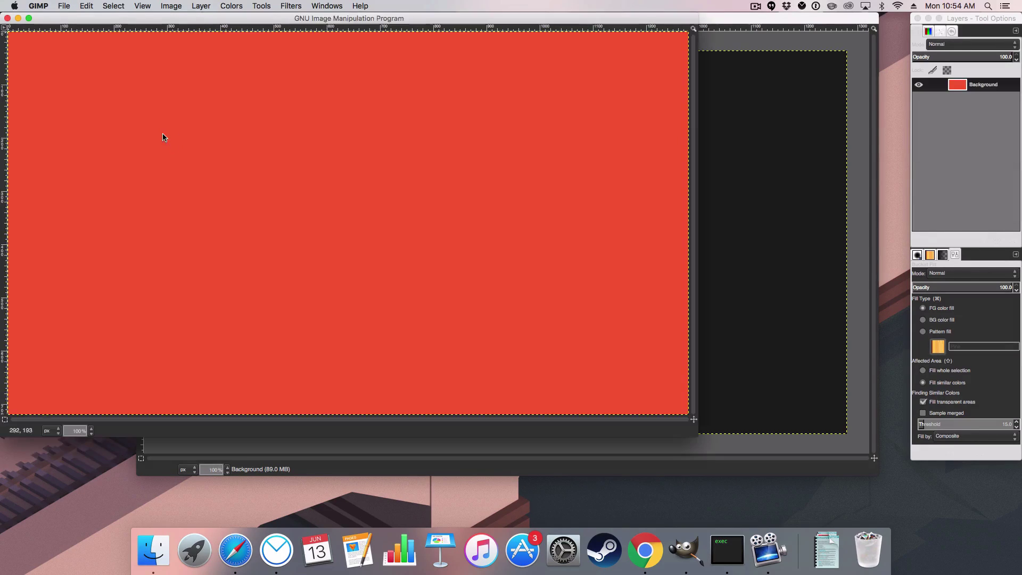
pyautogui.moveTo(189, 25); pyautogui.dragTo(338, 35)
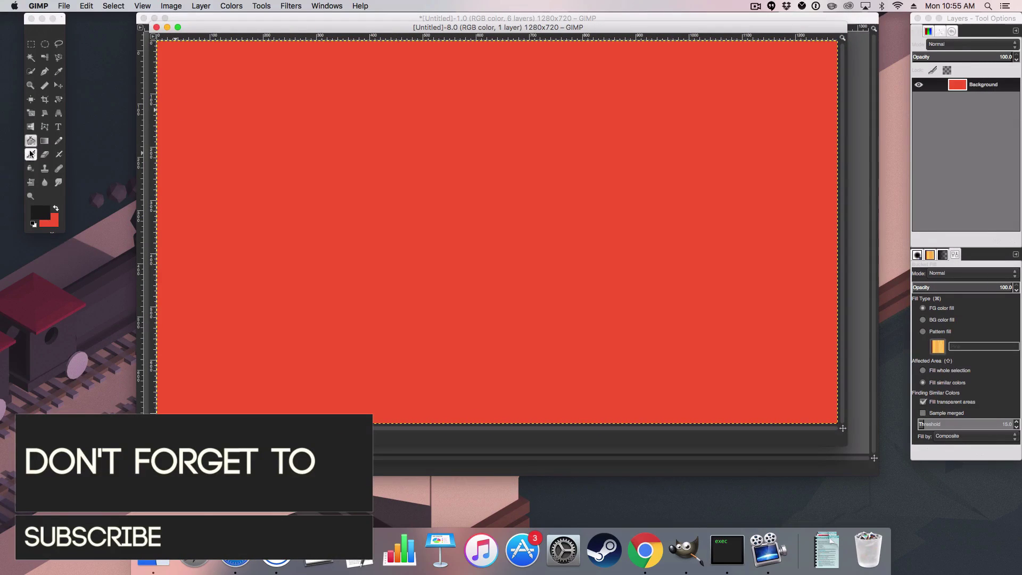
# Bucket-fill the new image's background with the dark grey foreground colour 1d1d1d.
pyautogui.click(44, 140)
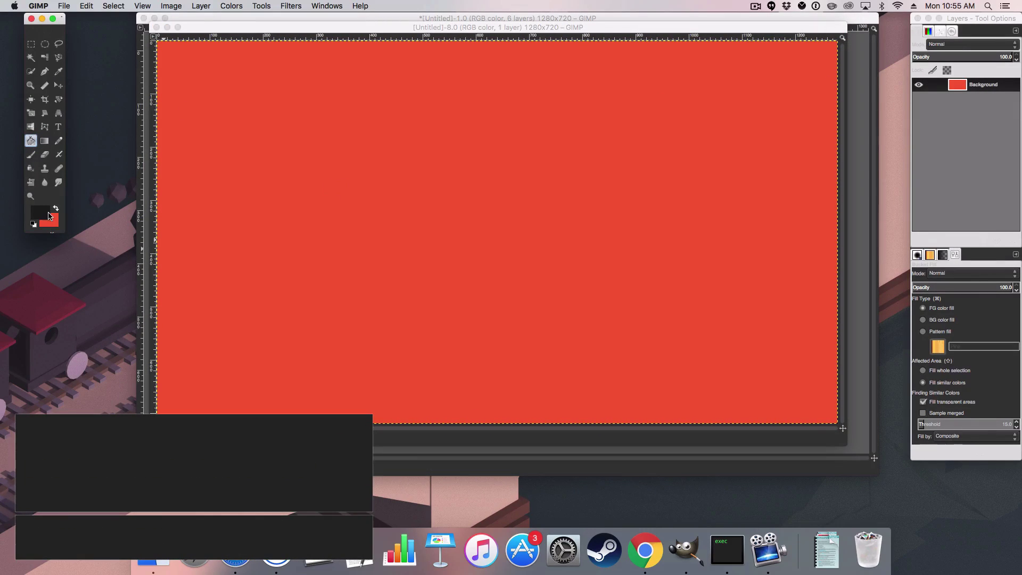
pyautogui.click(39, 213)
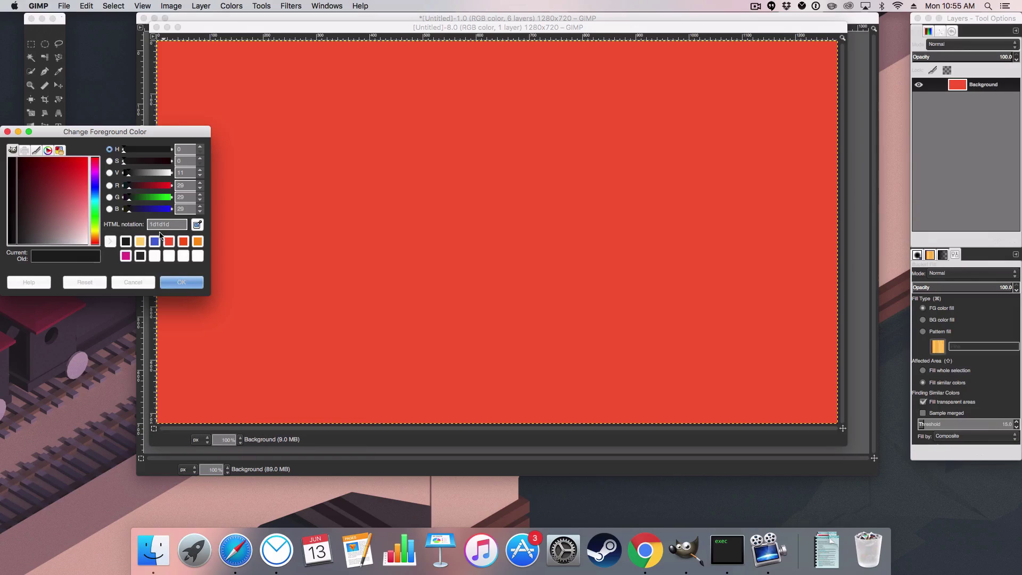
pyautogui.click(186, 281)
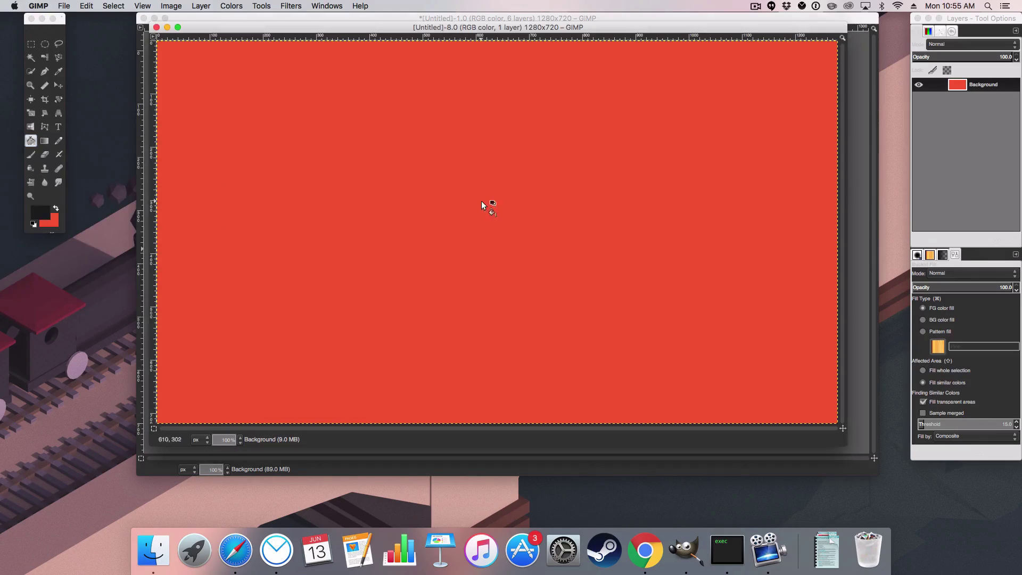
pyautogui.click(218, 243)
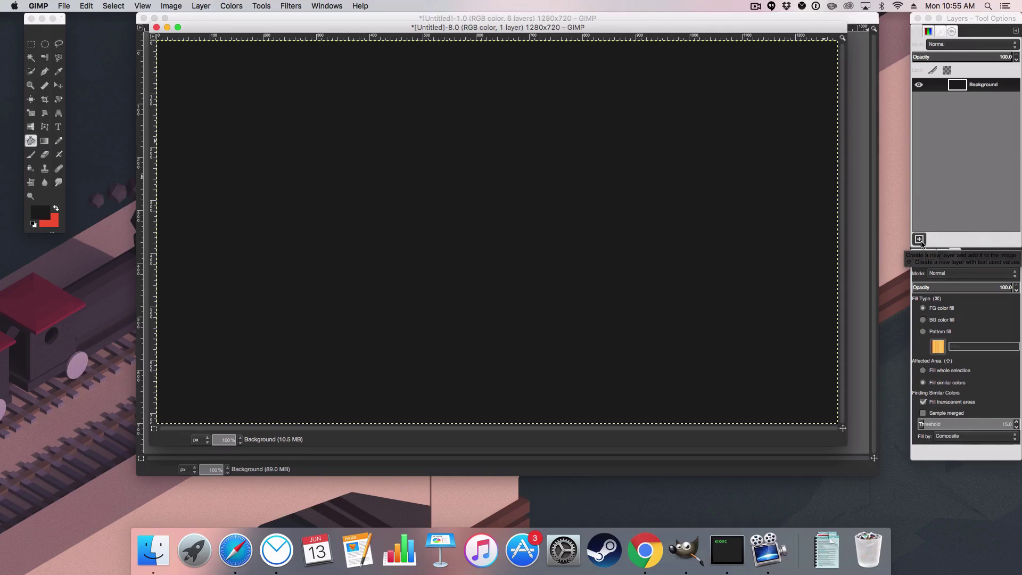
# Add a 1280 × 720 px layer with transparency fill above the background and recentre the image window.
pyautogui.click(919, 239)
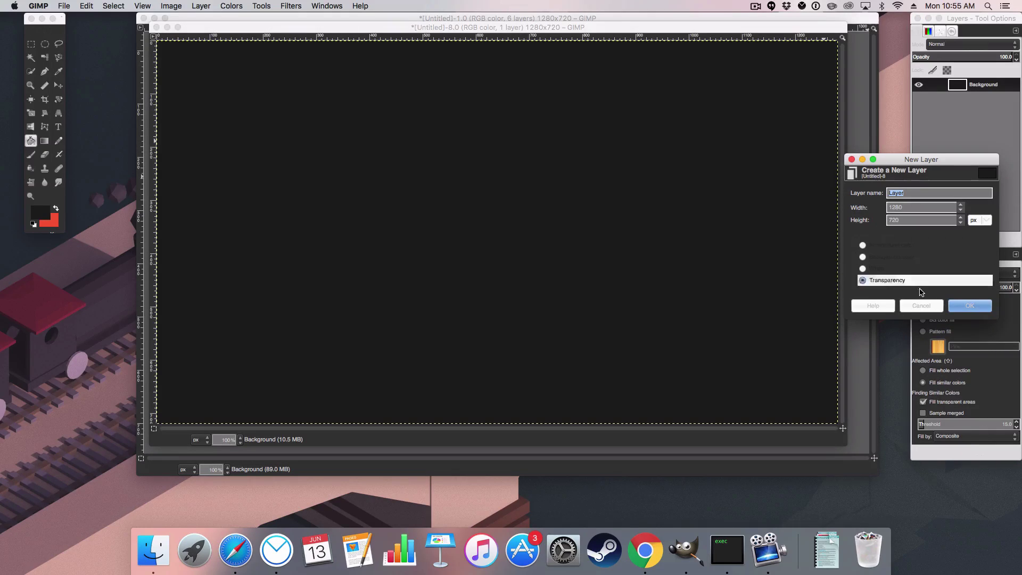
pyautogui.click(968, 306)
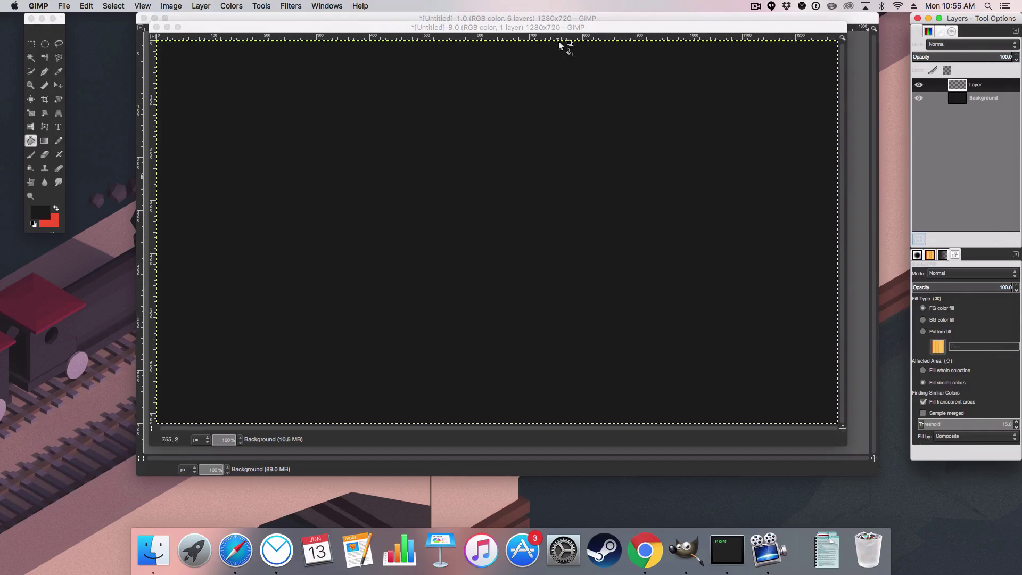
pyautogui.moveTo(561, 27)
pyautogui.mouseDown()
pyautogui.moveTo(588, 18)
pyautogui.moveTo(558, 372)
pyautogui.moveTo(574, 348)
pyautogui.moveTo(620, 350)
pyautogui.moveTo(506, 218)
pyautogui.moveTo(552, 41)
pyautogui.moveTo(580, 23)
pyautogui.mouseUp()
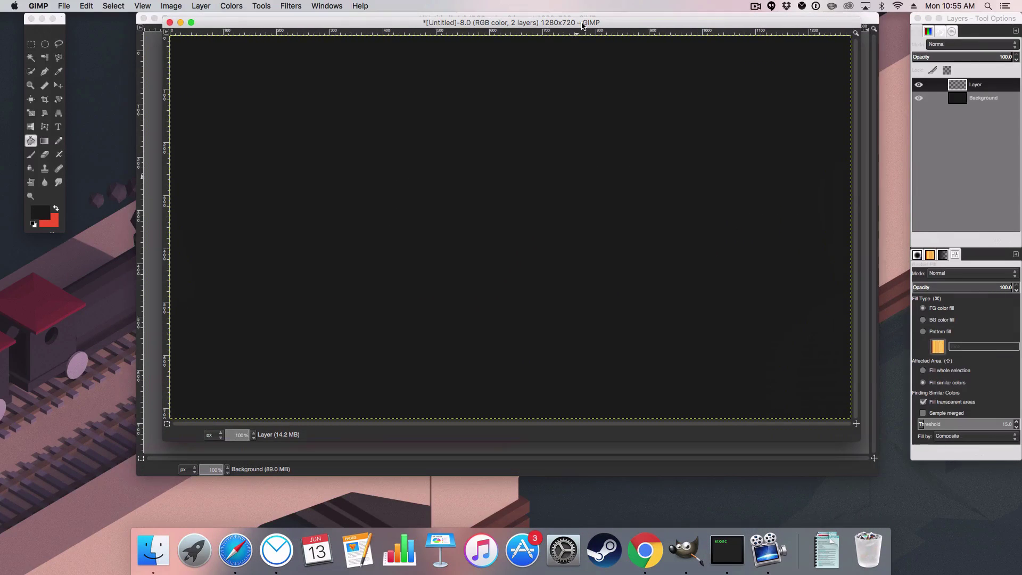
# Make a square selection about 483 px wide near the canvas centre, with rounded corners of radius 100.
pyautogui.click(31, 44)
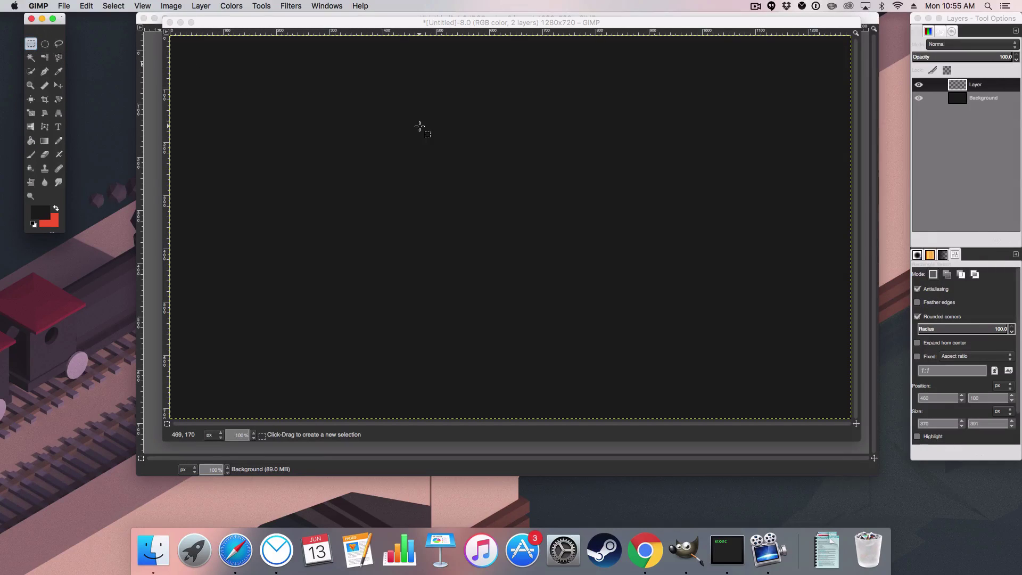
pyautogui.moveTo(420, 126); pyautogui.dragTo(676, 346)
pyautogui.click(941, 317)
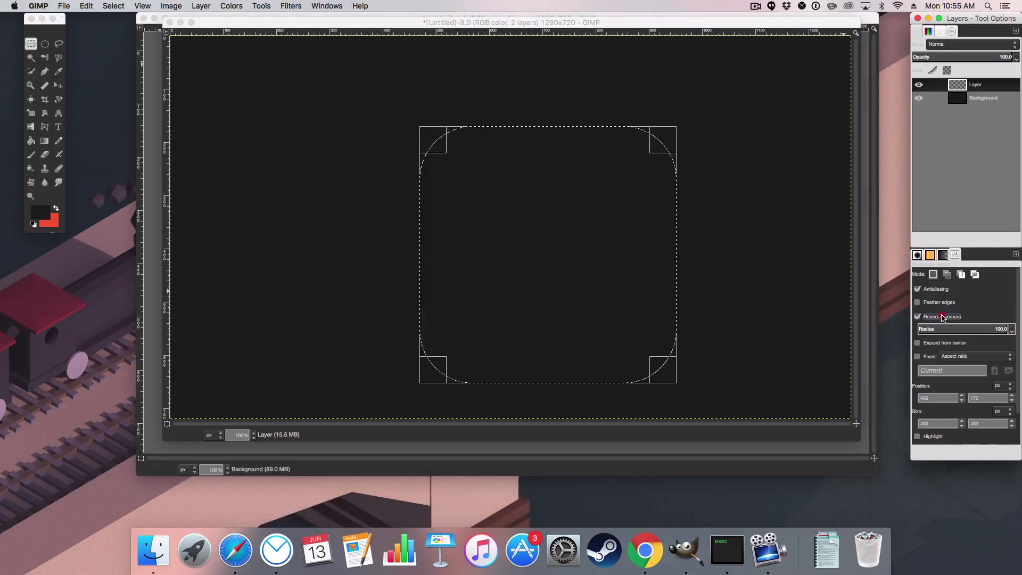
pyautogui.click(941, 317)
pyautogui.click(940, 319)
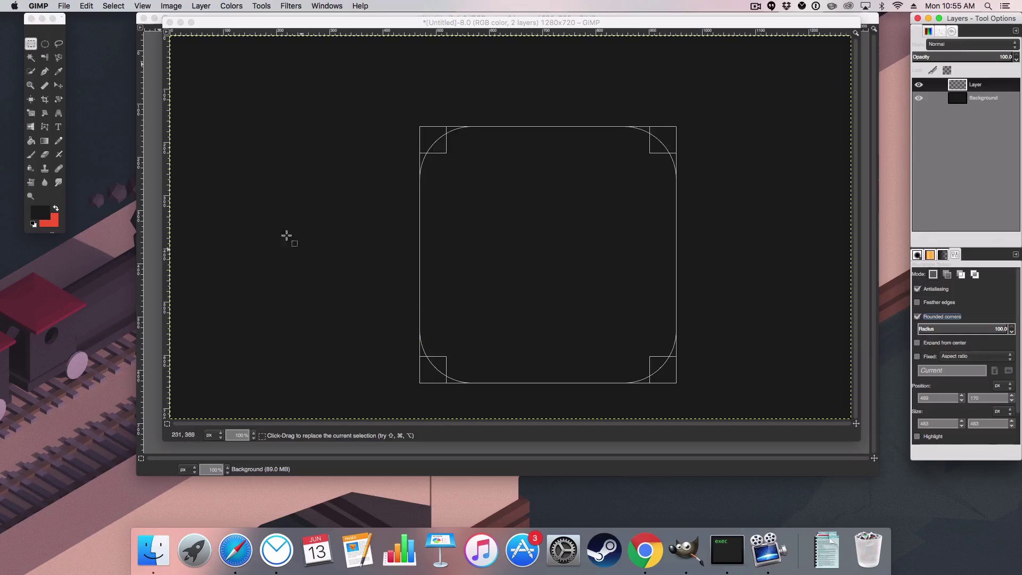
# Set the foreground colour to magenta e0308f and bucket-fill the rounded square selection with it.
pyautogui.click(38, 216)
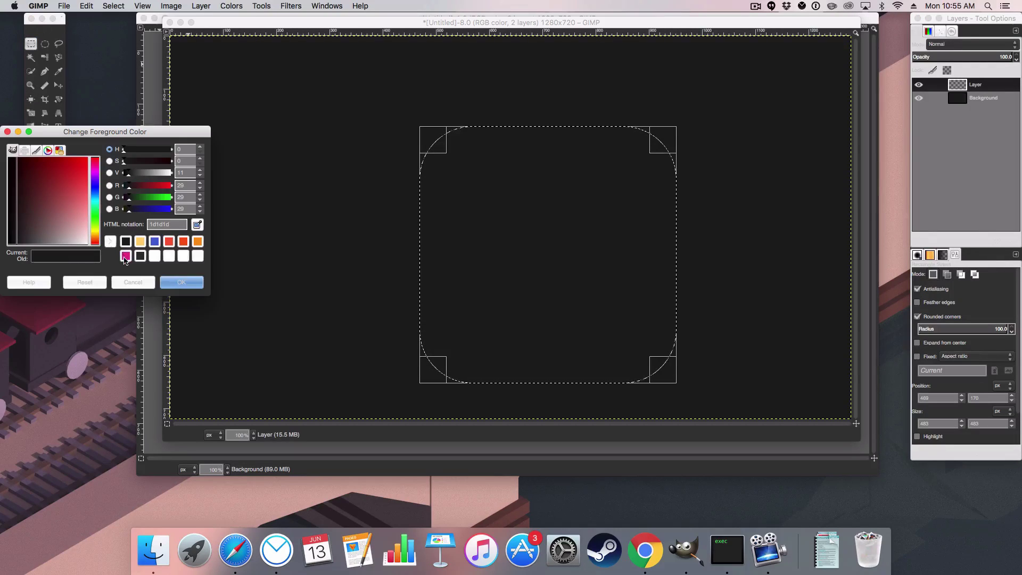
pyautogui.click(125, 256)
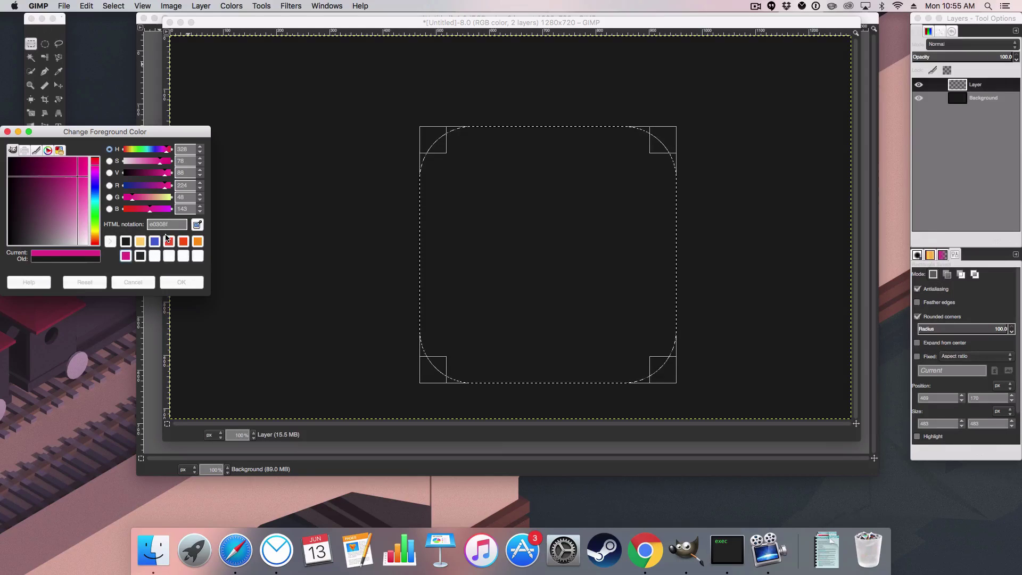
pyautogui.click(181, 282)
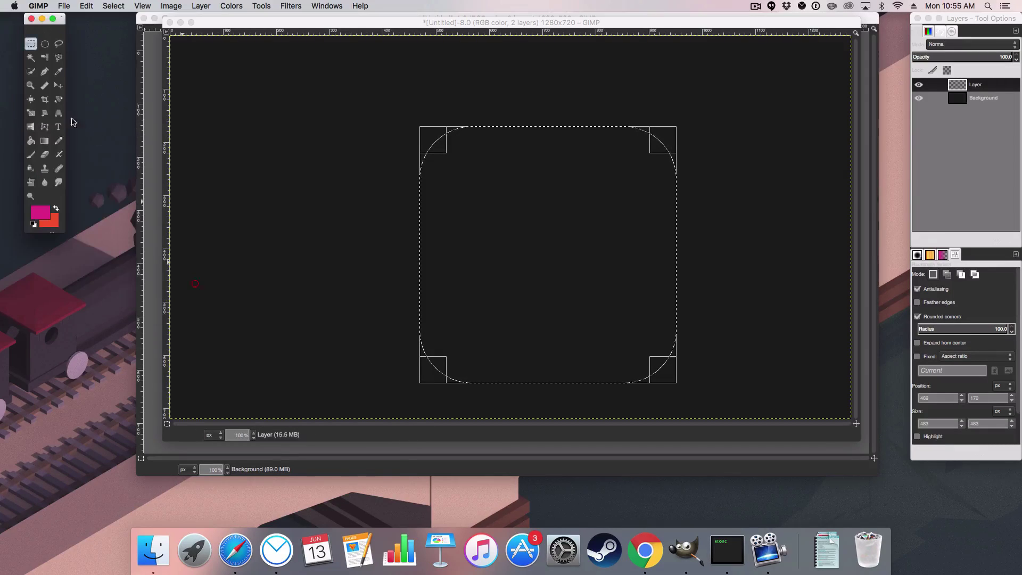
pyautogui.click(35, 142)
pyautogui.click(464, 197)
pyautogui.click(468, 197)
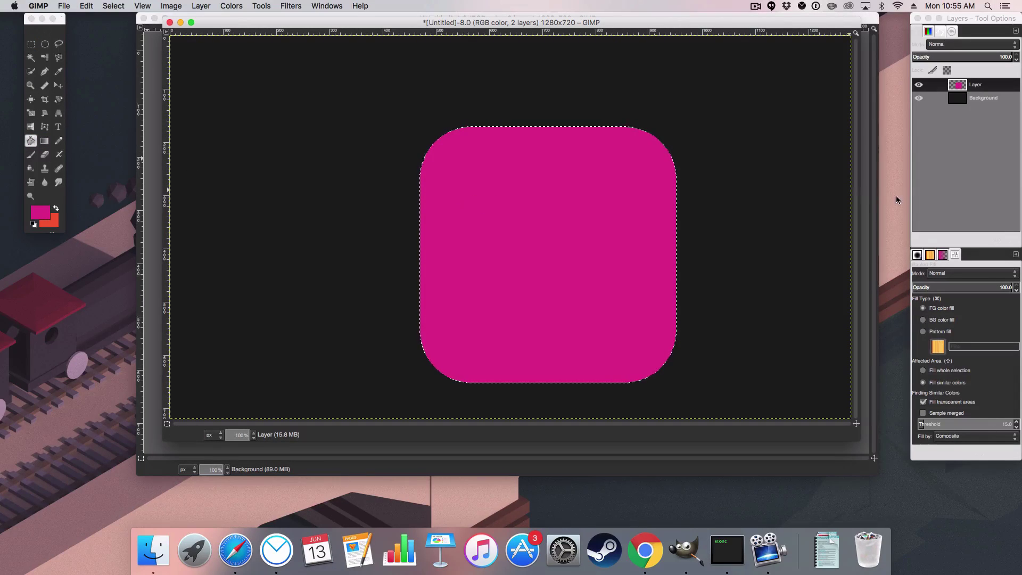
# Add a transparent layer above the magenta square, and ready the Paintbrush with foreground and background colours swapped.
pyautogui.click(926, 248)
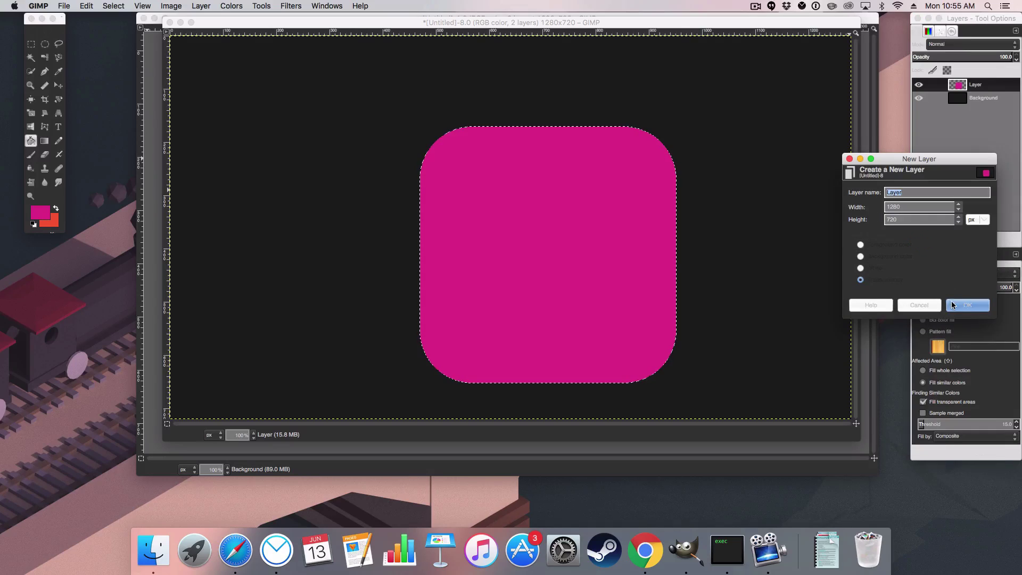
pyautogui.click(953, 304)
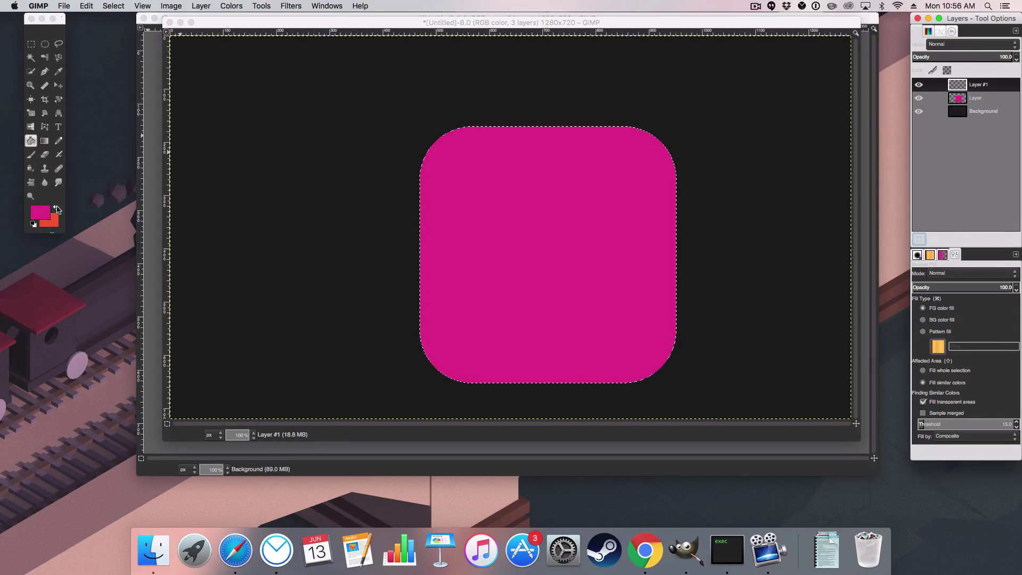
pyautogui.click(56, 208)
pyautogui.click(31, 154)
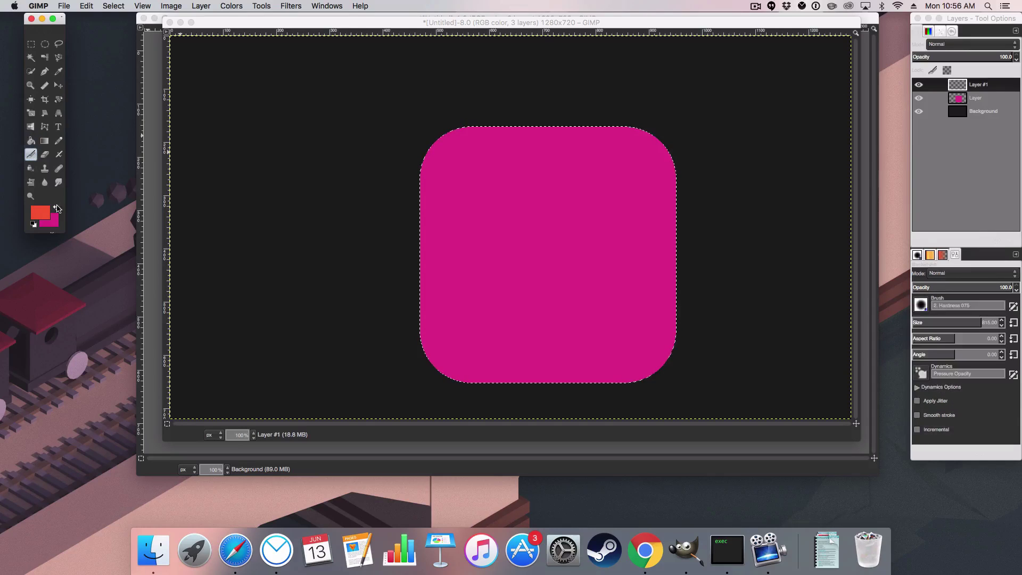
# Set the foreground colour to orange-red f55d36 from the saved colour swatches.
pyautogui.click(42, 213)
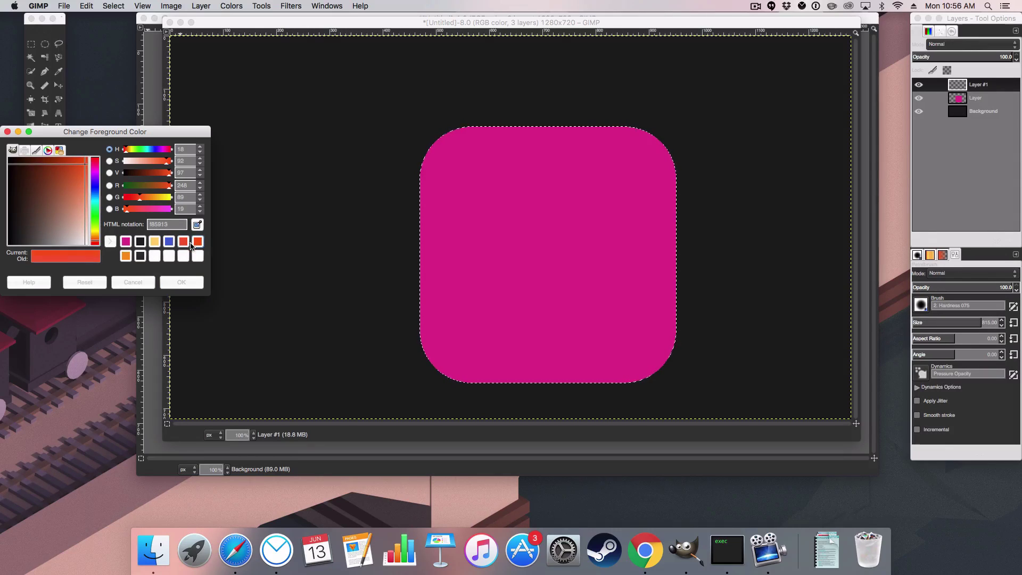
pyautogui.click(196, 242)
pyautogui.click(126, 255)
pyautogui.moveTo(300, 22); pyautogui.dragTo(358, 28)
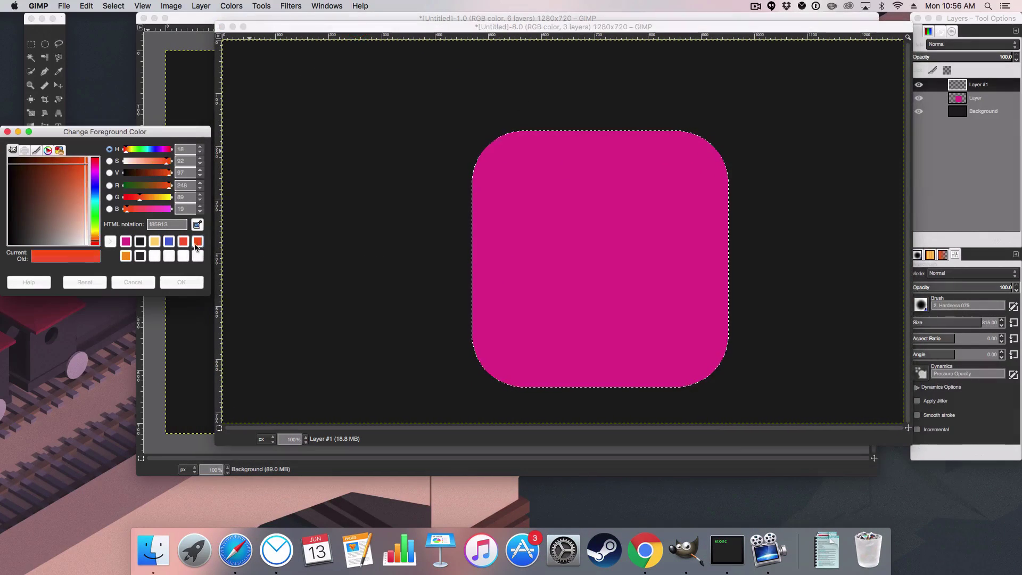
pyautogui.click(184, 243)
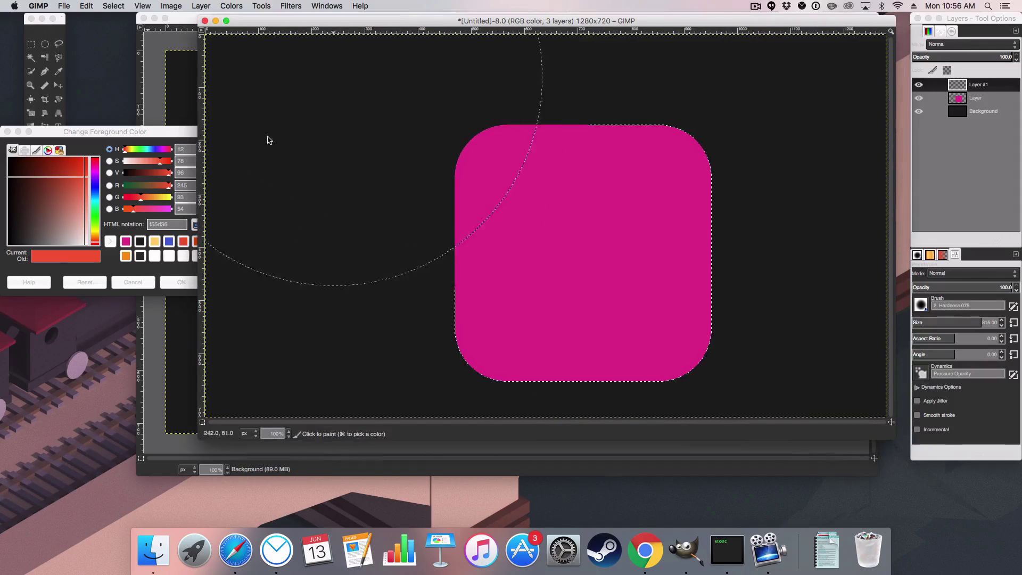
pyautogui.click(178, 279)
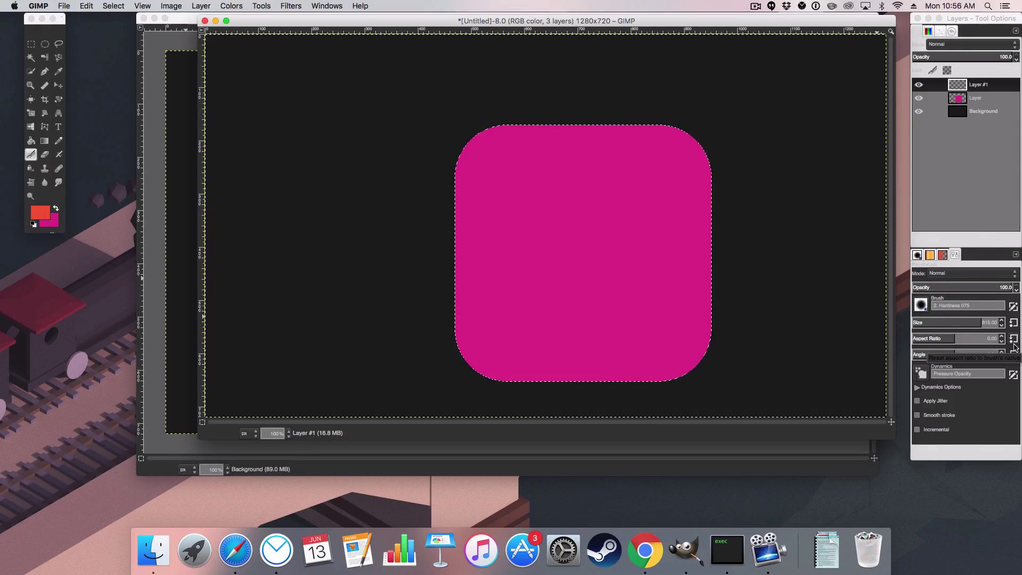
# Paint two large soft orange-red dabs over the lower-left corner of the rounded square, then recentre the image window.
pyautogui.click(468, 350)
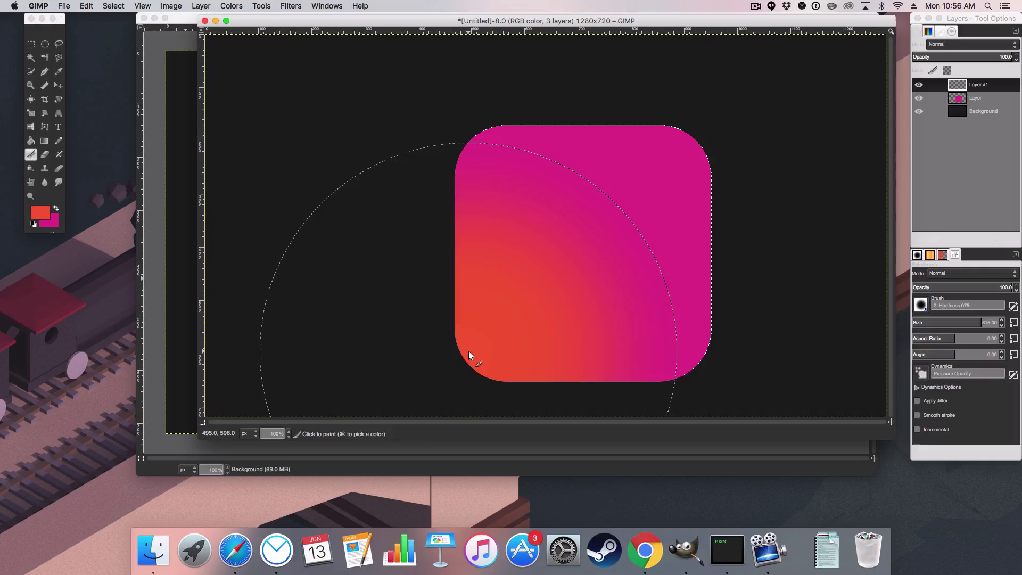
pyautogui.click(514, 382)
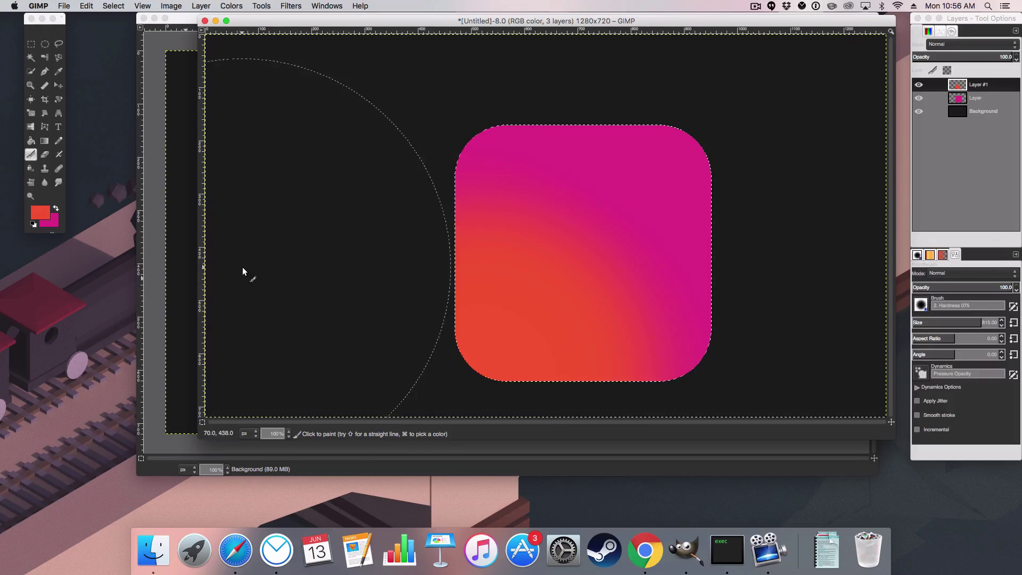
pyautogui.moveTo(281, 26); pyautogui.dragTo(239, 9)
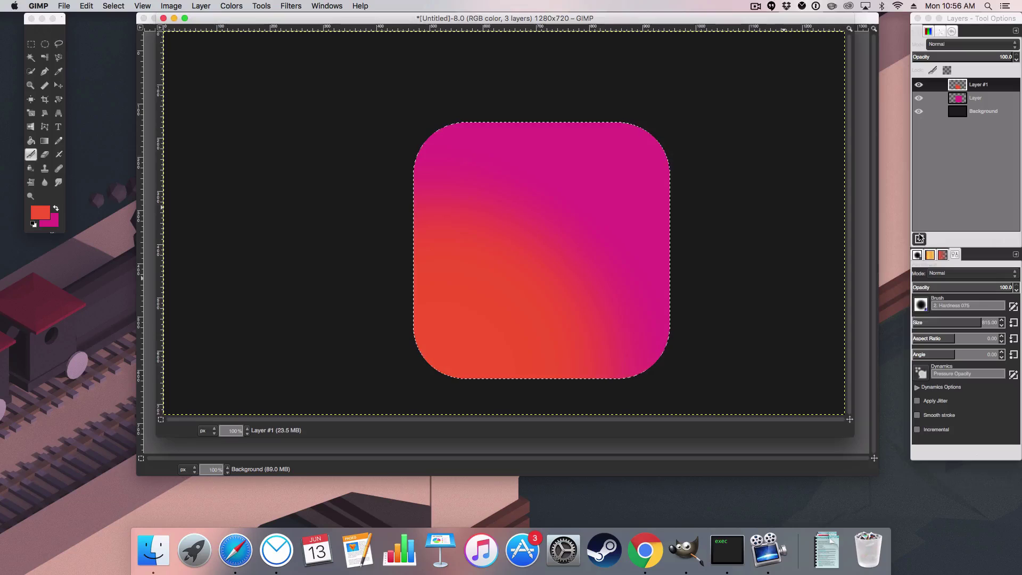
# Add another transparent layer on top and set the foreground colour to yellow fed374.
pyautogui.click(919, 237)
pyautogui.click(955, 298)
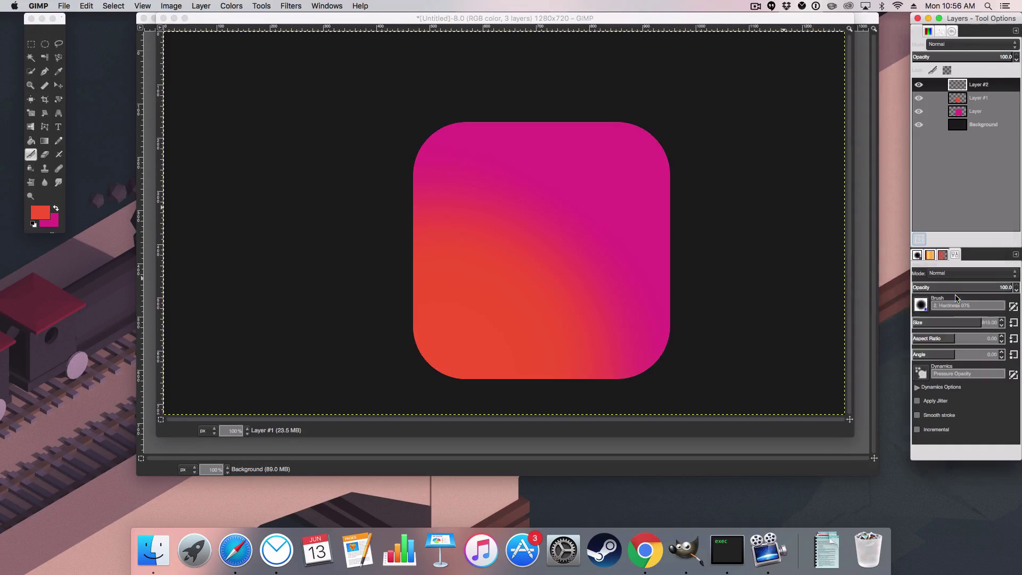
pyautogui.click(37, 215)
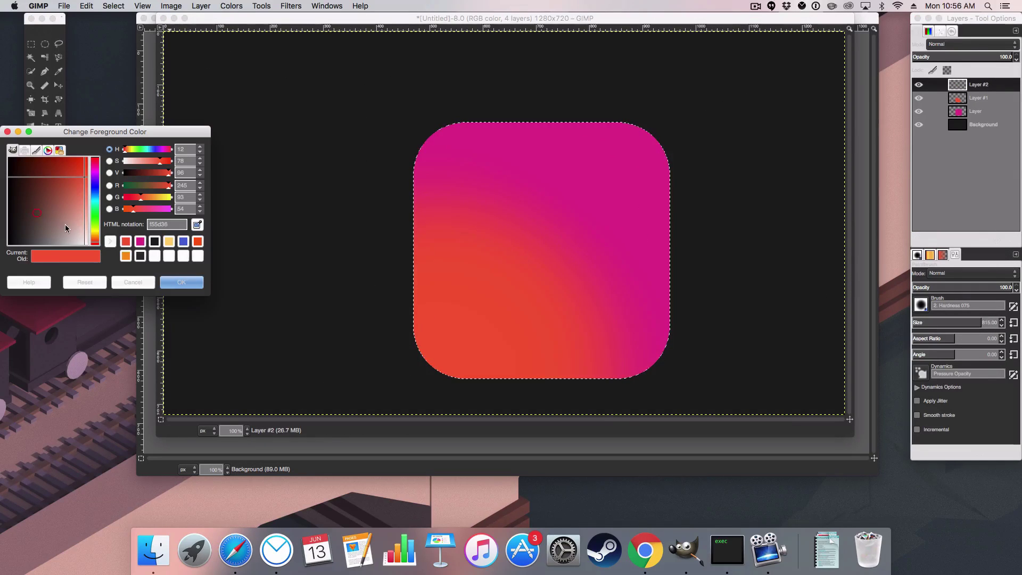
pyautogui.click(167, 242)
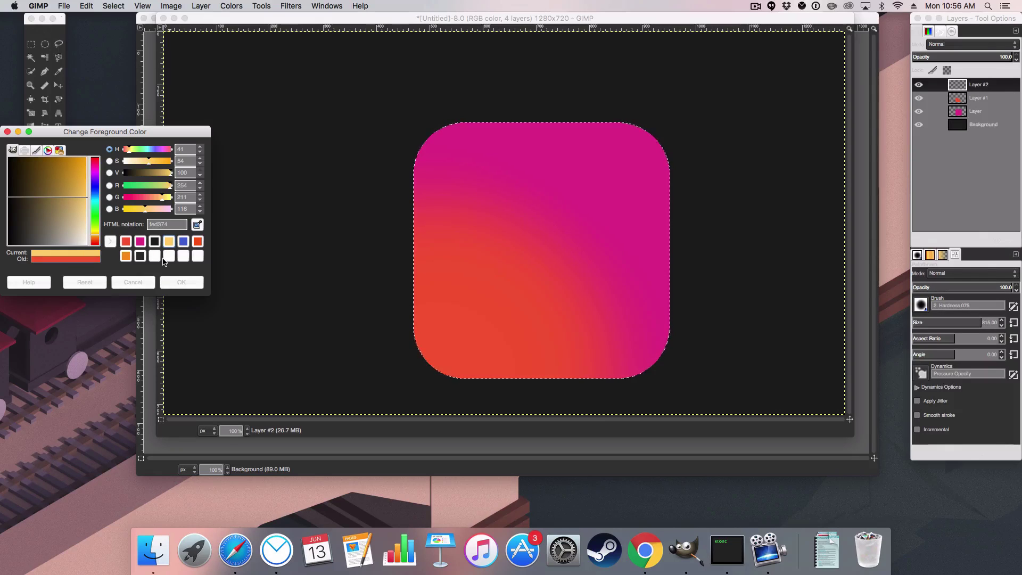
pyautogui.click(181, 283)
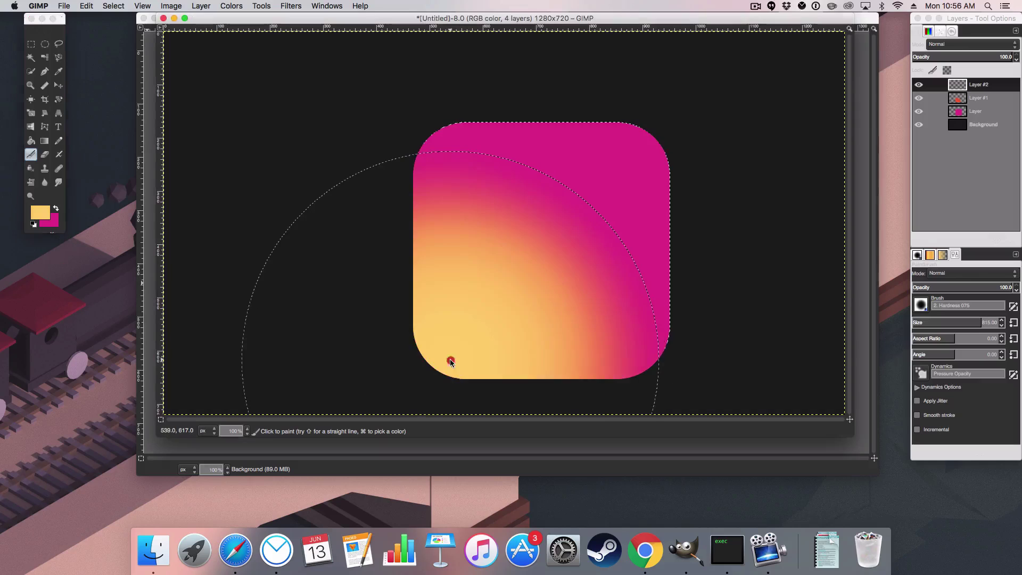
# Undo a yellow dab painted inside the square's lower-left corner and paint one farther out, just beyond that corner.
pyautogui.click(451, 360)
pyautogui.press('super+z')
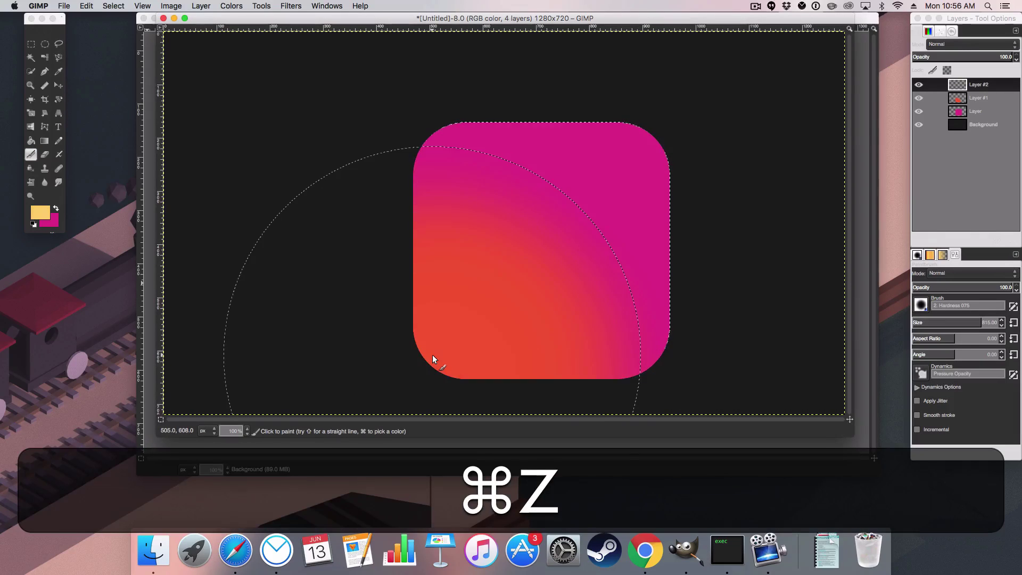
pyautogui.click(420, 380)
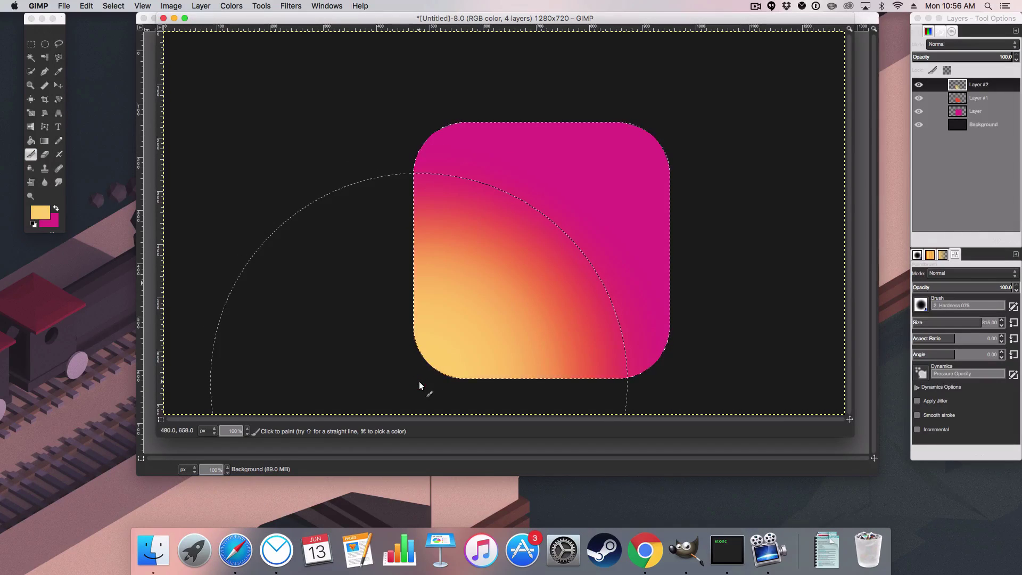
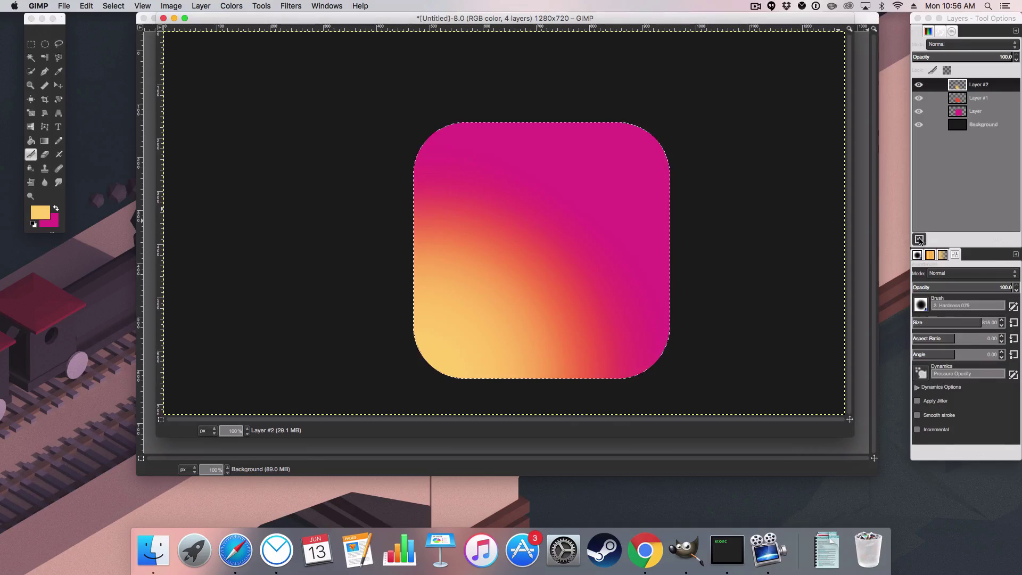
# Add a transparent layer above the yellow one and set the foreground colour to blue 4865d3 from the saved colour swatches.
pyautogui.click(968, 303)
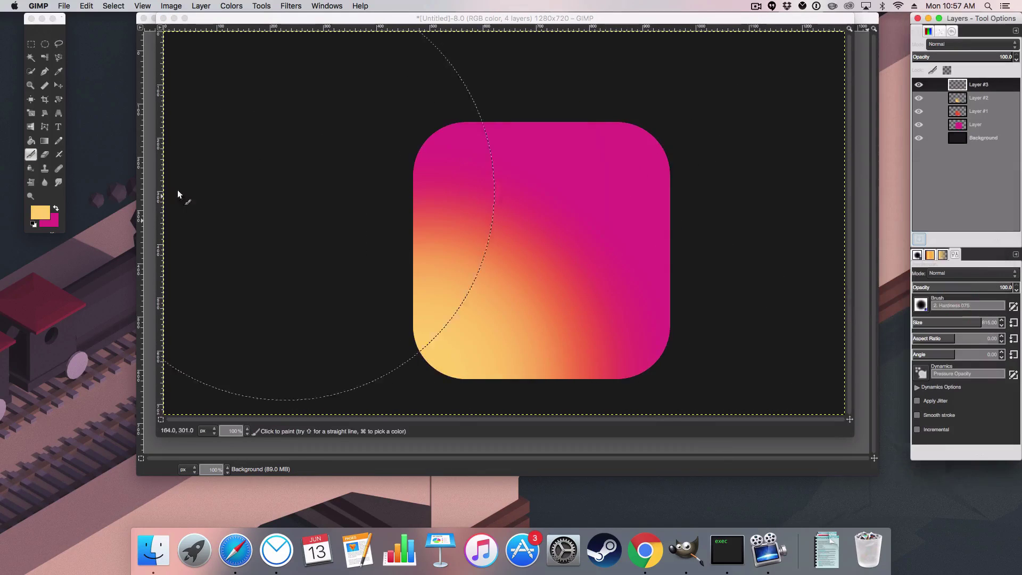
pyautogui.click(40, 213)
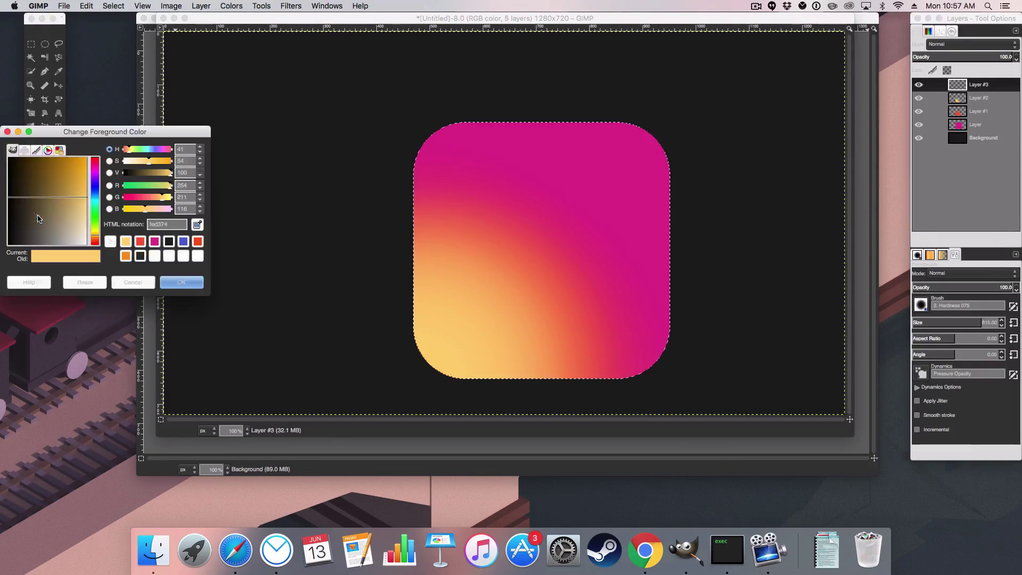
pyautogui.click(182, 242)
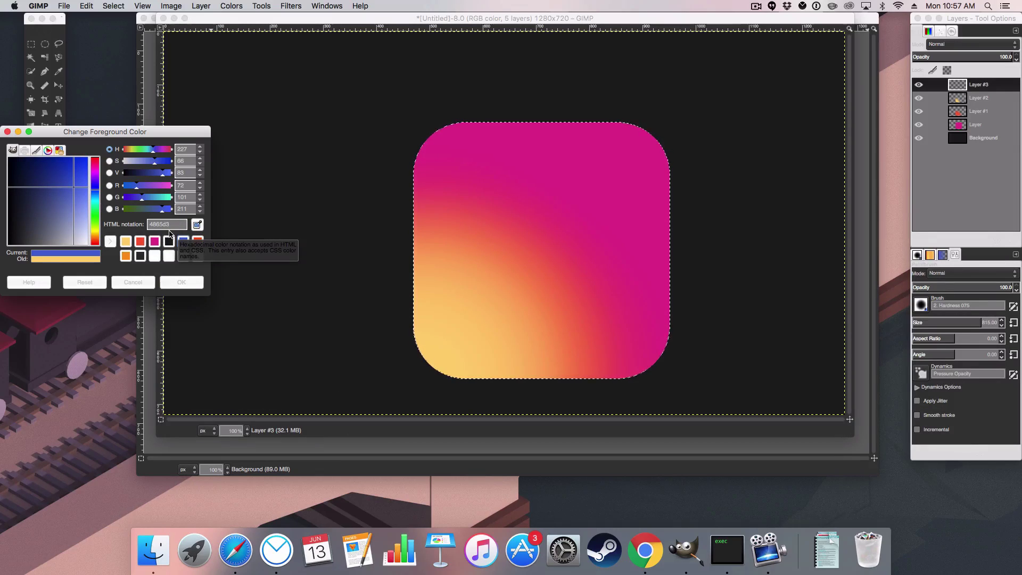
pyautogui.click(188, 280)
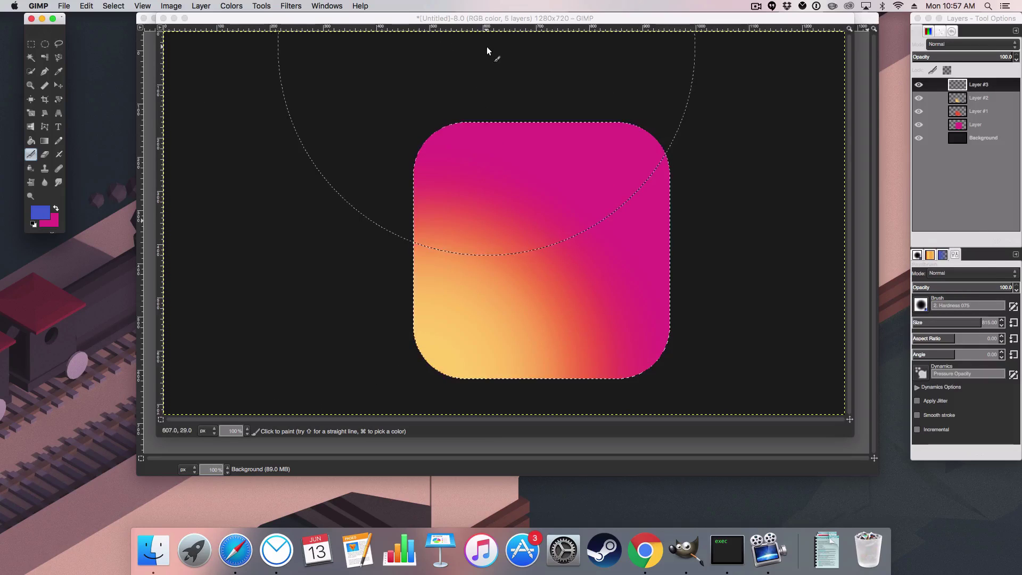
# Paint a large soft blue dab centred above the rounded square's upper-left corner and clear the selection.
pyautogui.click(455, 39)
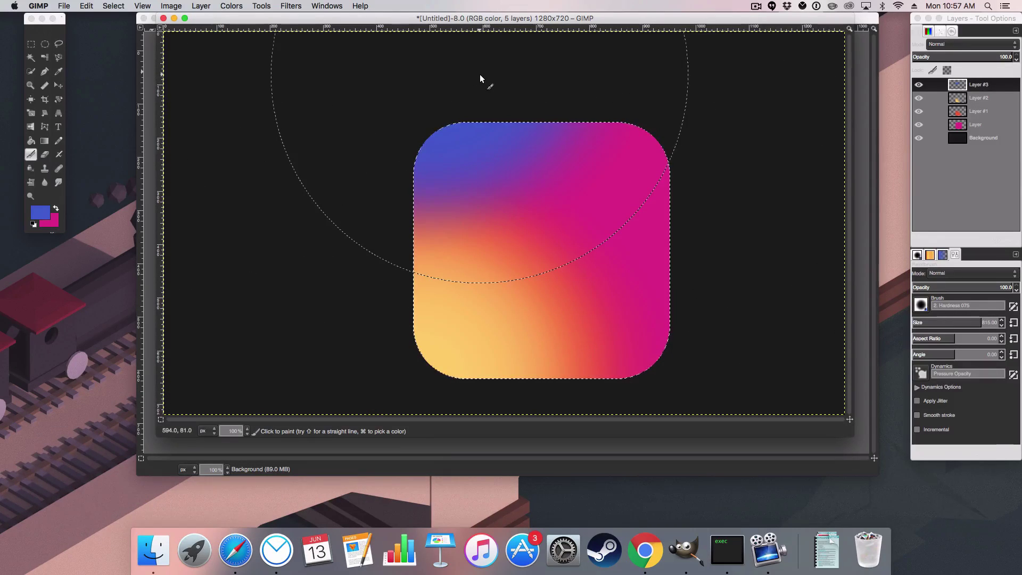
pyautogui.press('super')
pyautogui.press('shift+super+a')
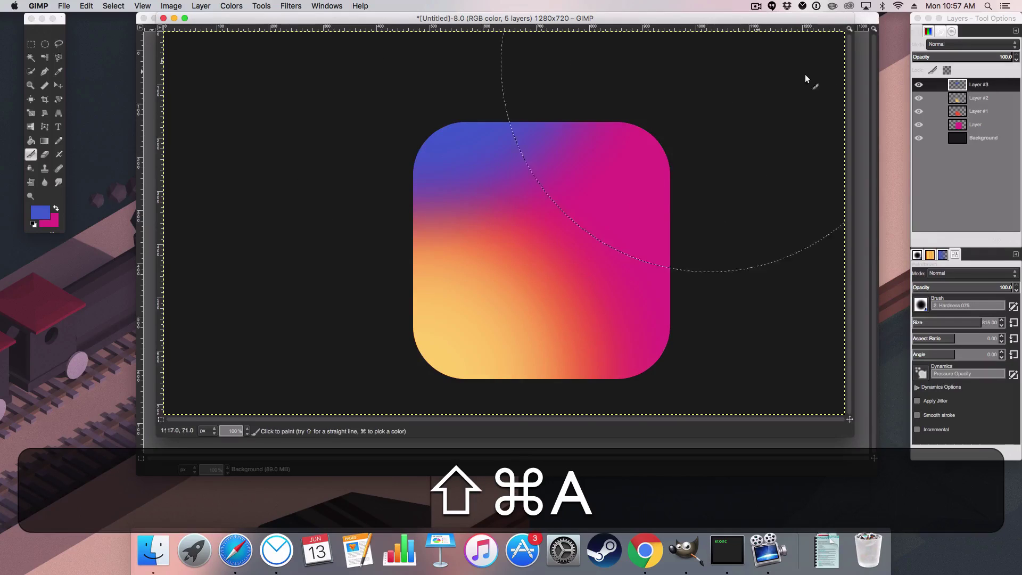
# Try to select the four coloured layers together in the layer stack.
pyautogui.rightClick(978, 83)
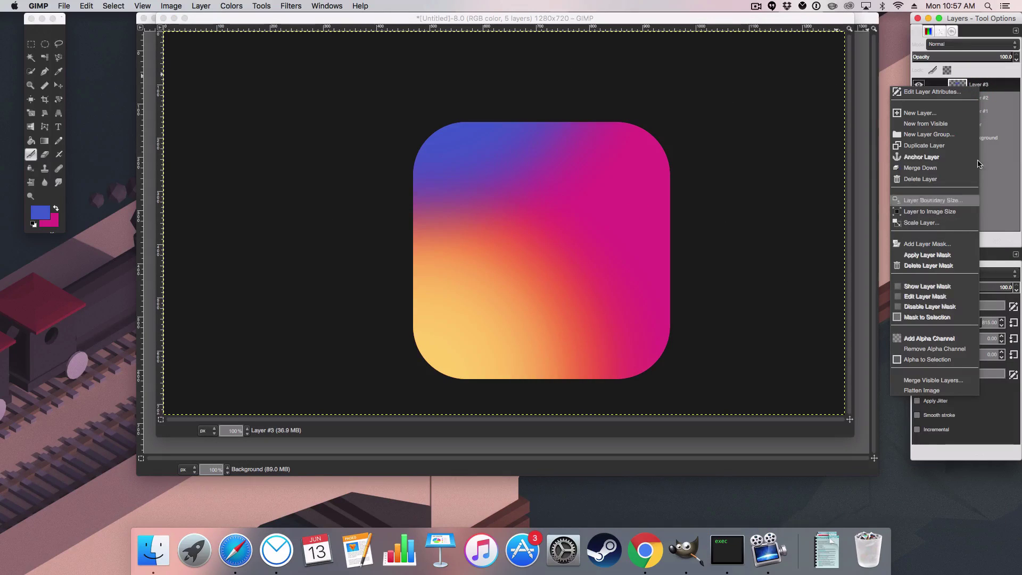
pyautogui.click(1011, 161)
pyautogui.keyDown('shift'); pyautogui.click(965, 125); pyautogui.keyUp('shift')
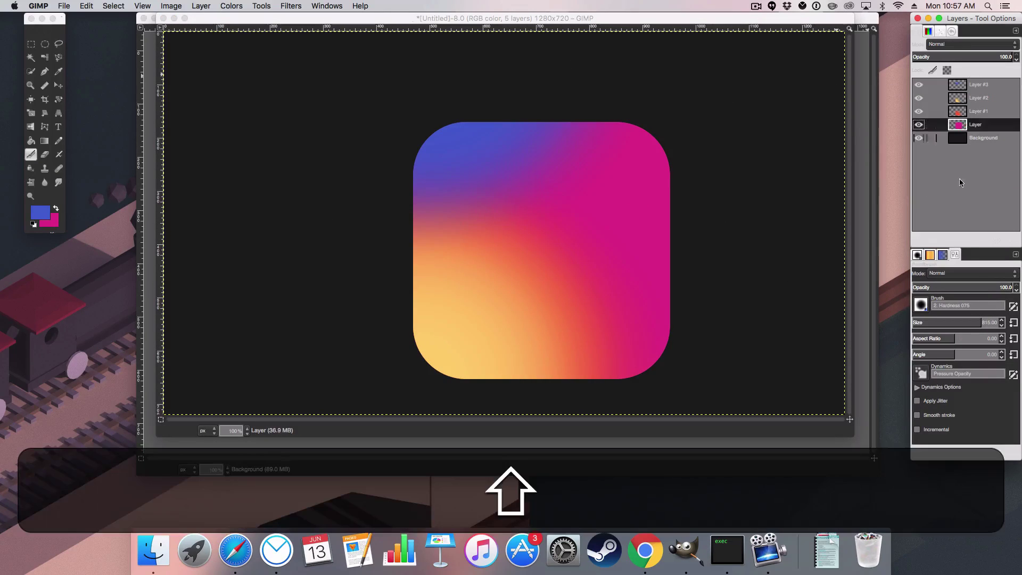
pyautogui.keyDown('shift'); pyautogui.keyDown('super'); pyautogui.click(958, 98); pyautogui.keyUp('super'); pyautogui.keyUp('shift')
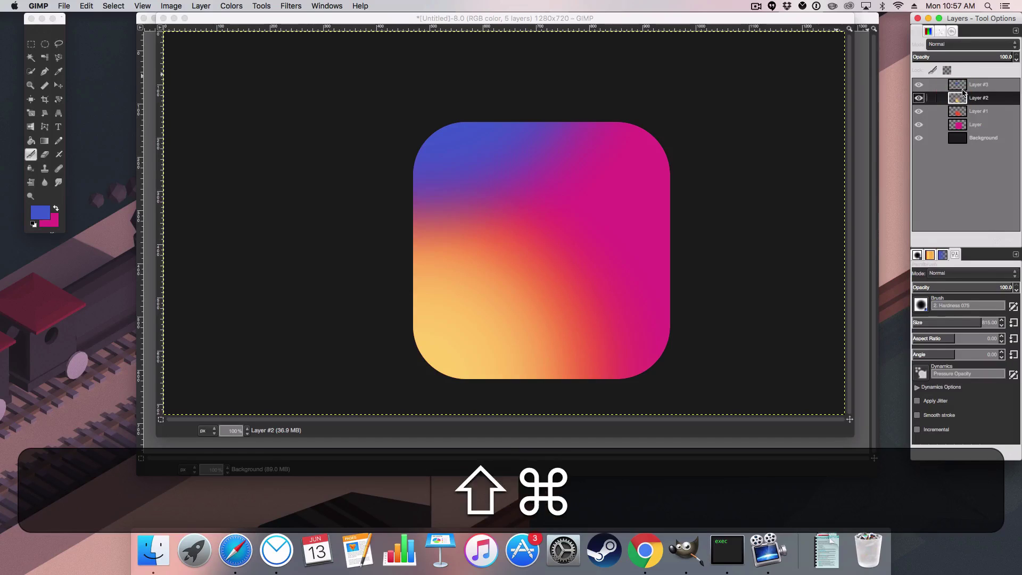
# Create a layer group on top, move the four coloured layers into it and name it "Icon Background".
pyautogui.click(935, 239)
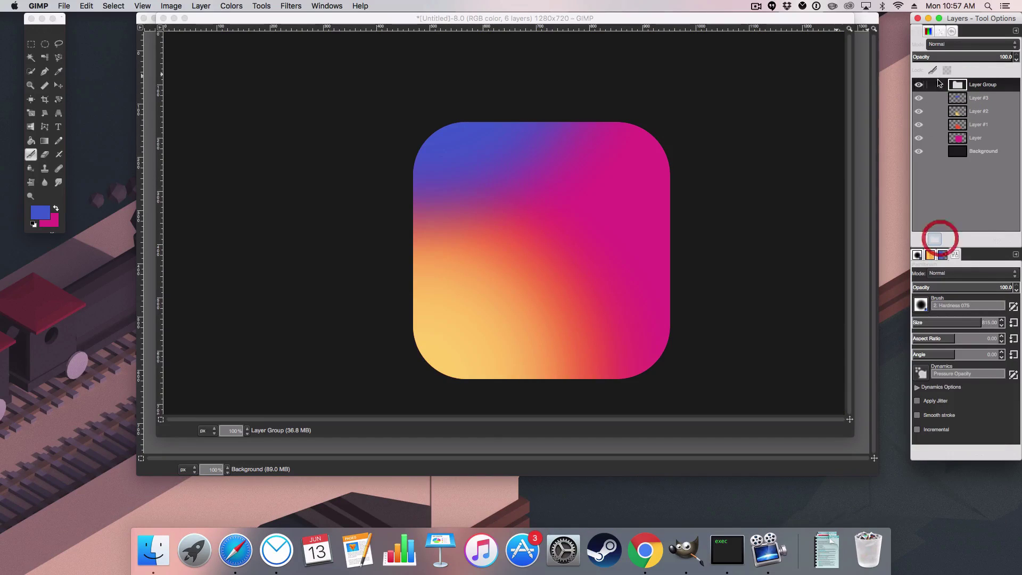
pyautogui.moveTo(961, 102); pyautogui.dragTo(973, 123)
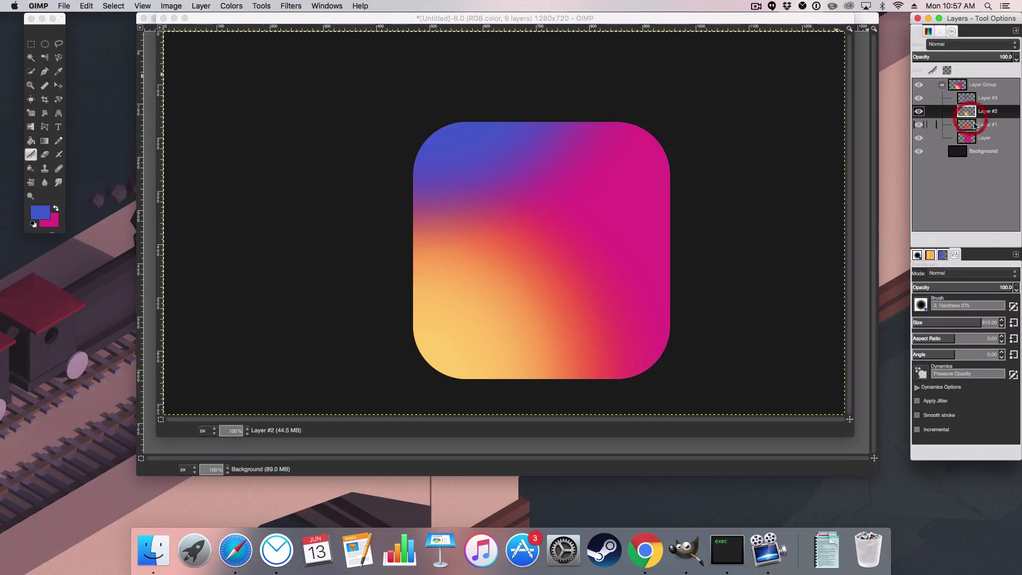
pyautogui.doubleClick(992, 84)
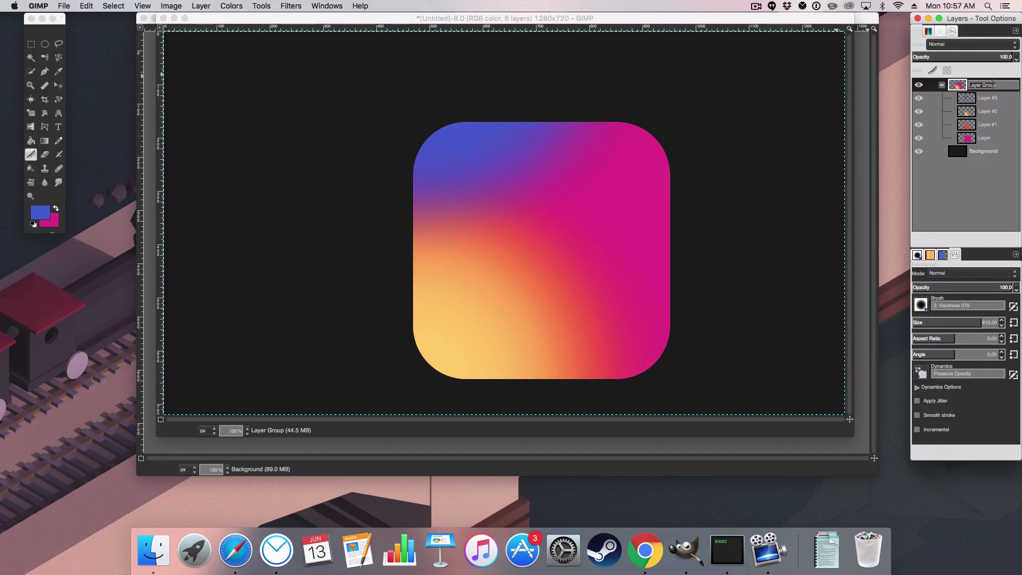
pyautogui.press('shift')
pyautogui.write('Ic')
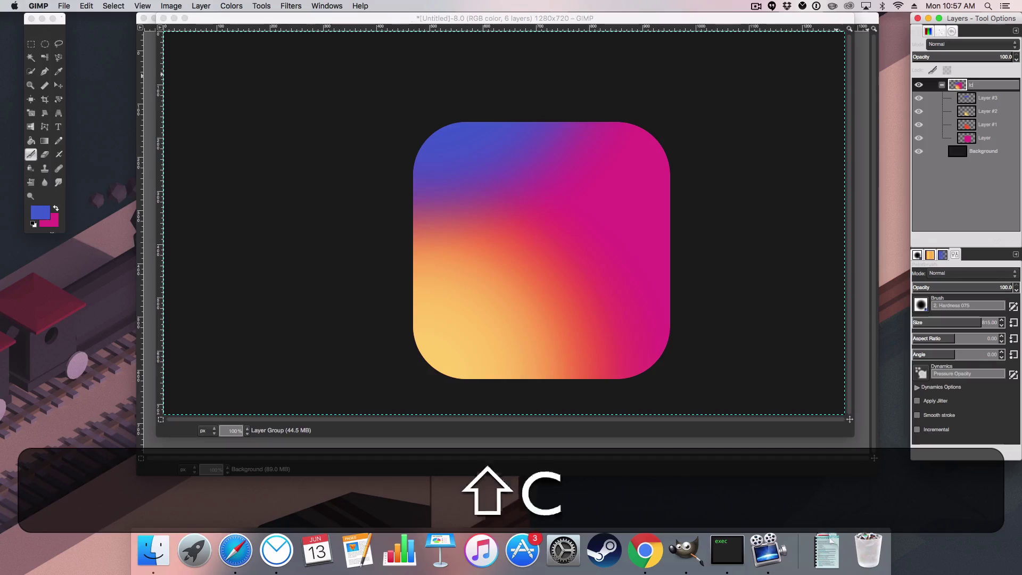
pyautogui.write('on Background')
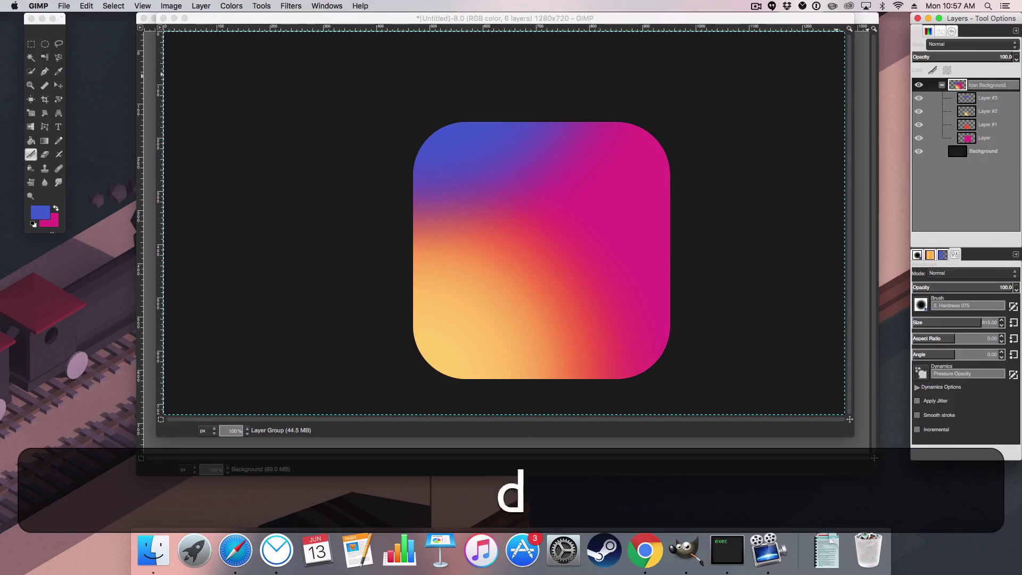
pyautogui.press('Return')
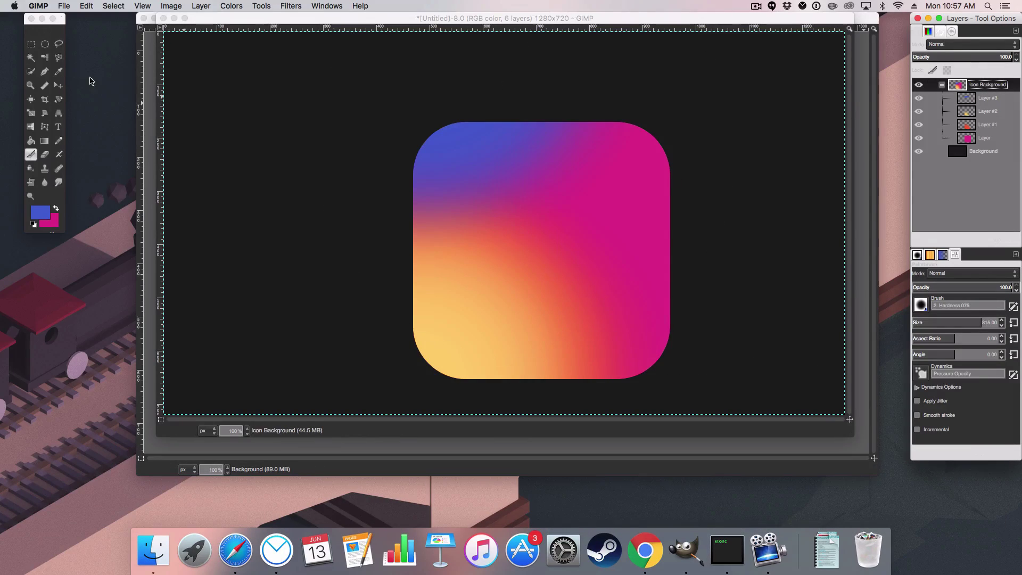
# Try to move the whole icon with the Move tool and undo the shift.
pyautogui.click(58, 85)
pyautogui.moveTo(621, 233); pyautogui.dragTo(605, 220)
pyautogui.press('super+z')
pyautogui.press('super+z')
pyautogui.press('super+z')
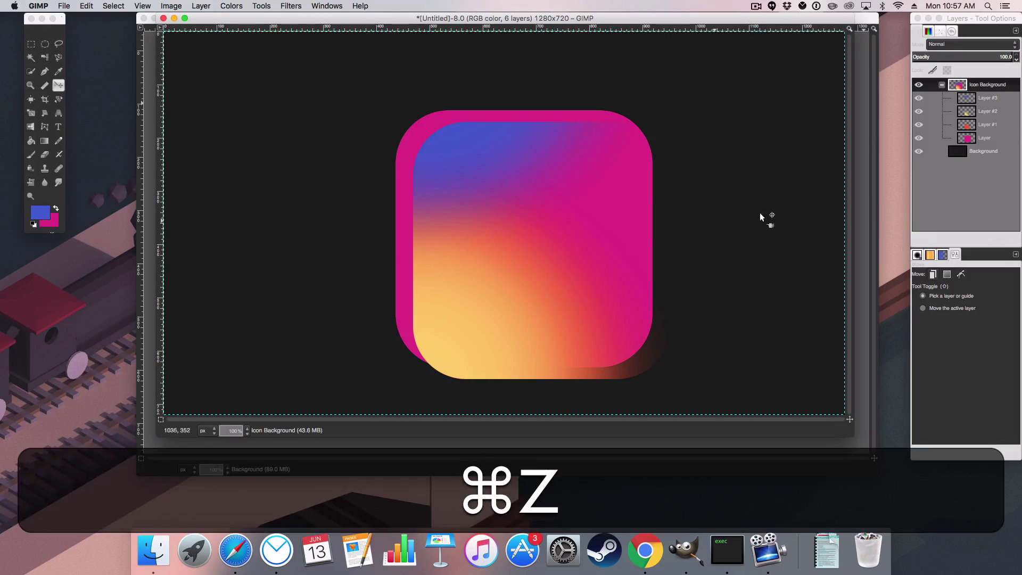
pyautogui.press('super+z')
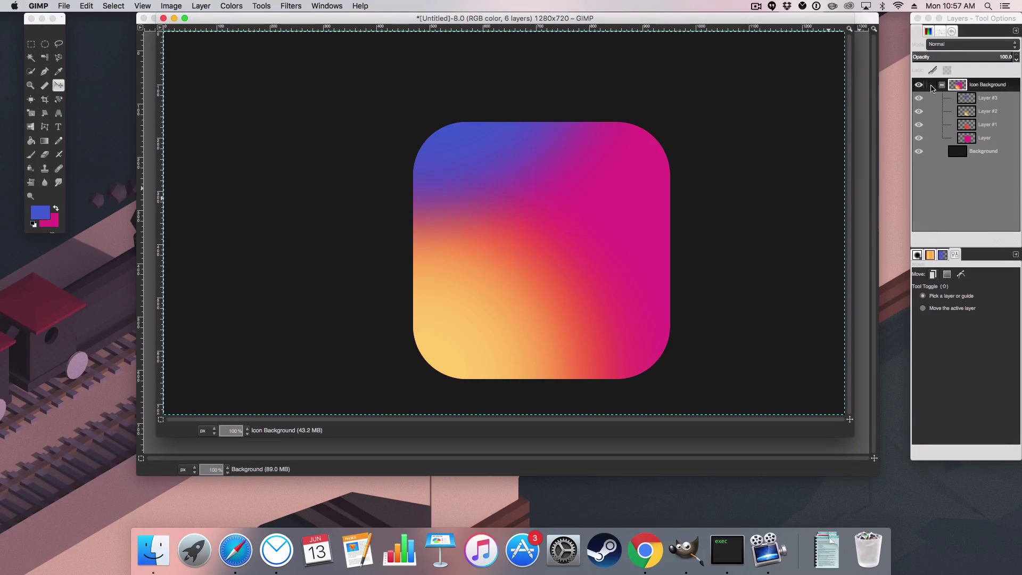
# Link the Icon Background group, try moving the icon again and undo that shift.
pyautogui.click(930, 85)
pyautogui.moveTo(650, 190); pyautogui.dragTo(630, 176)
pyautogui.press('super+z')
pyautogui.press('super+z')
pyautogui.press('super+z')
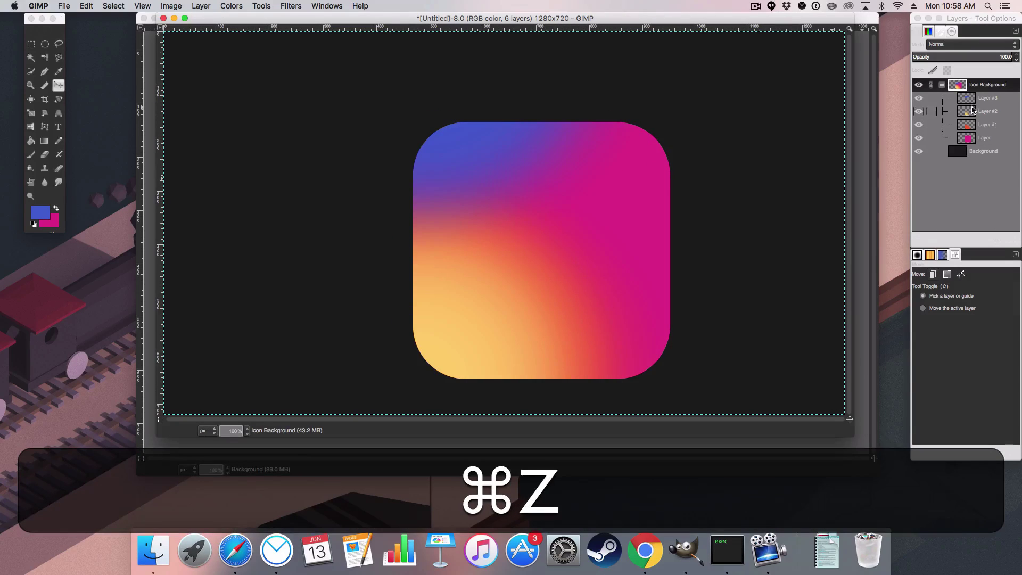
# Try to select all the layers inside the Icon Background group together, clearing the accidental alpha selection.
pyautogui.click(972, 99)
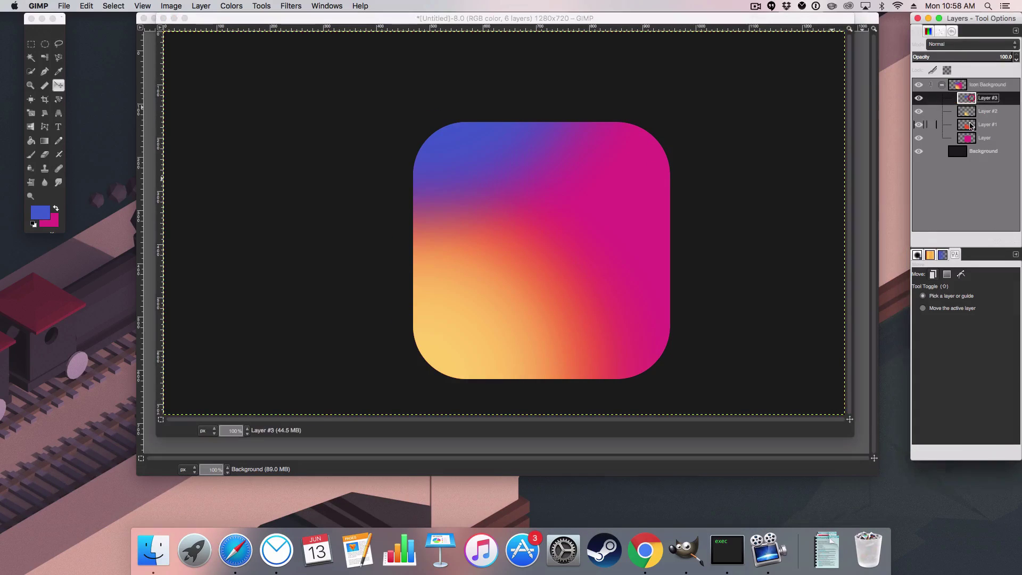
pyautogui.keyDown('shift'); pyautogui.click(968, 136); pyautogui.keyUp('shift')
pyautogui.keyDown('alt'); pyautogui.click(966, 123); pyautogui.keyUp('alt')
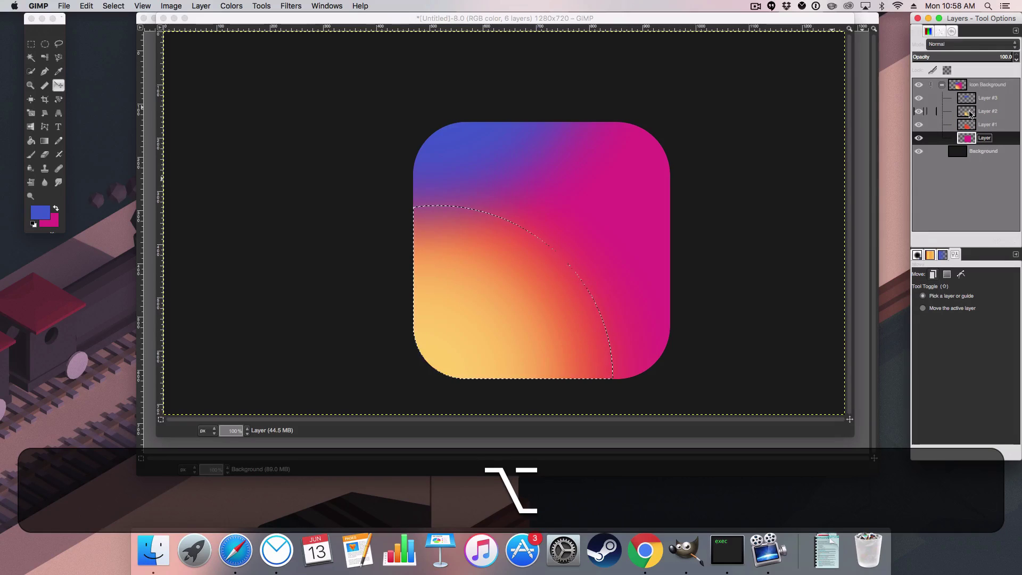
pyautogui.hotkey('alt', 'shift', 'a')
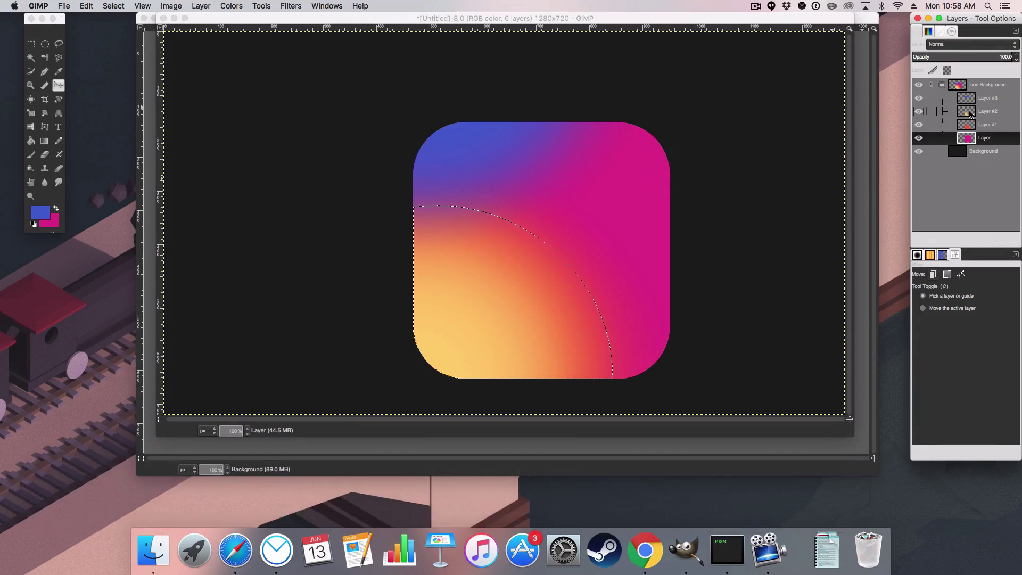
pyautogui.press('shift+super+a')
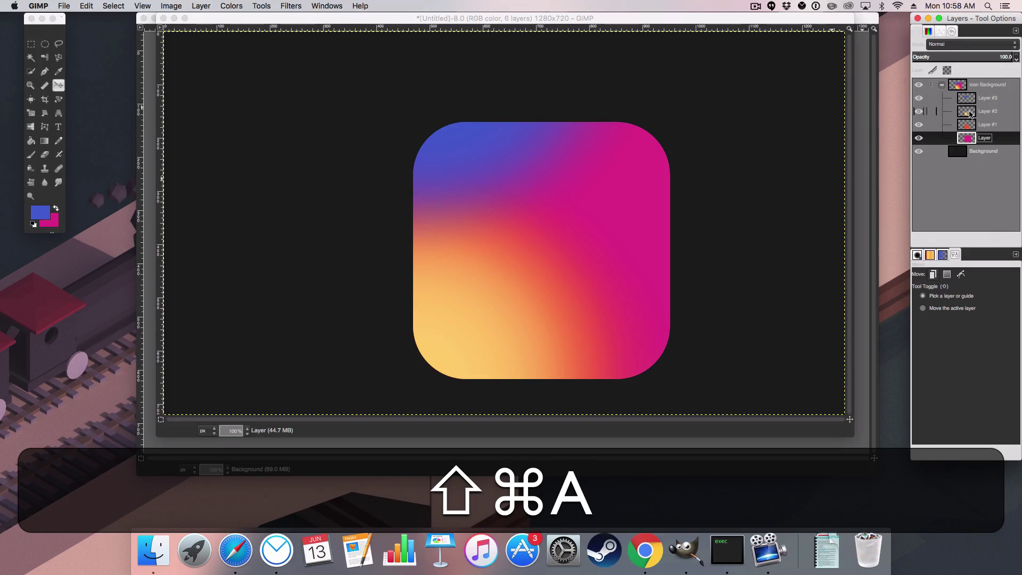
pyautogui.keyDown('shift'); pyautogui.click(975, 113); pyautogui.keyUp('shift')
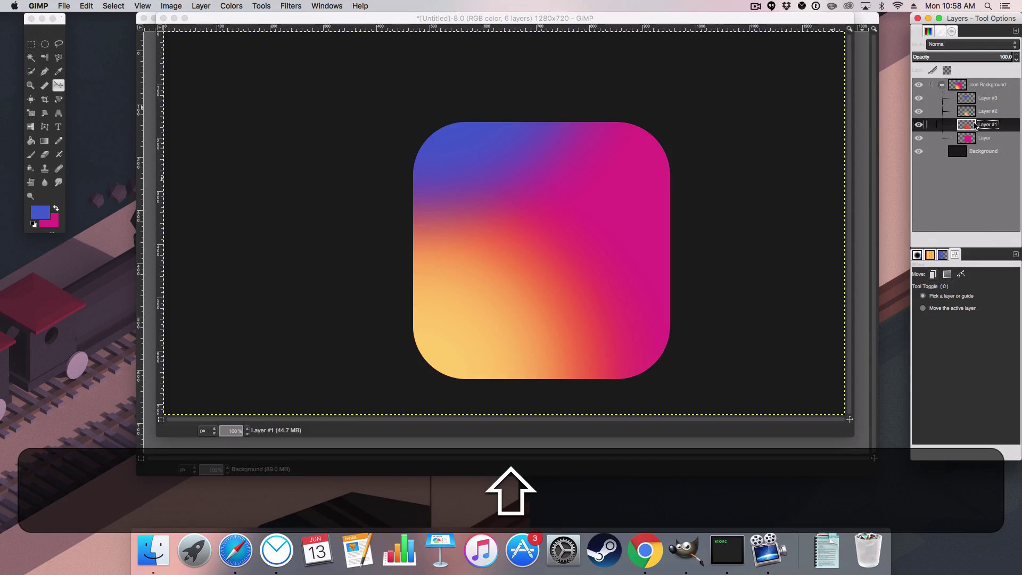
pyautogui.keyDown('shift'); pyautogui.click(975, 99); pyautogui.keyUp('shift')
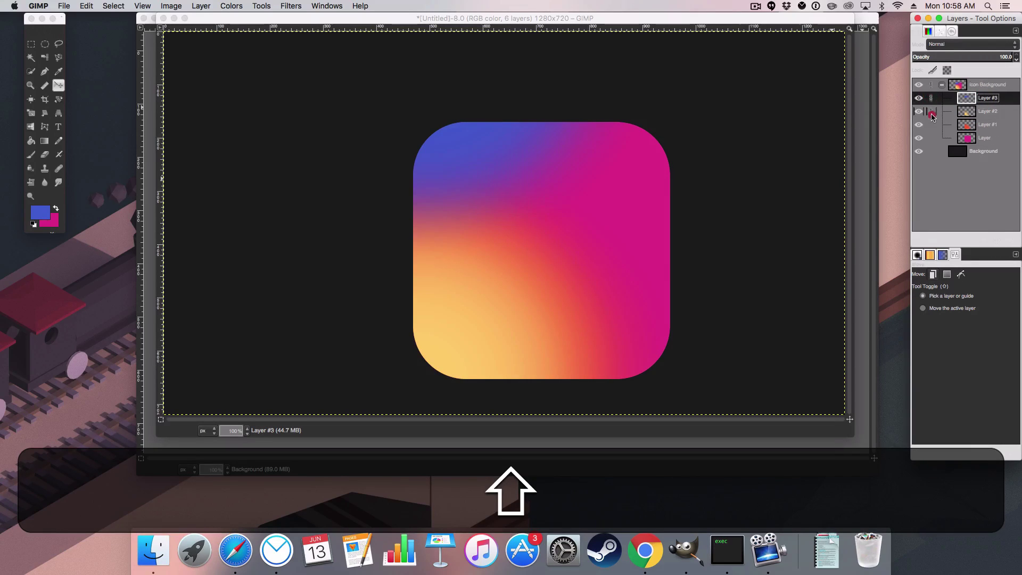
# Link the four layers inside the Icon Background group and move the icon up and left to the canvas centre.
pyautogui.click(930, 124)
pyautogui.moveTo(660, 200); pyautogui.dragTo(625, 184)
pyautogui.click(986, 96)
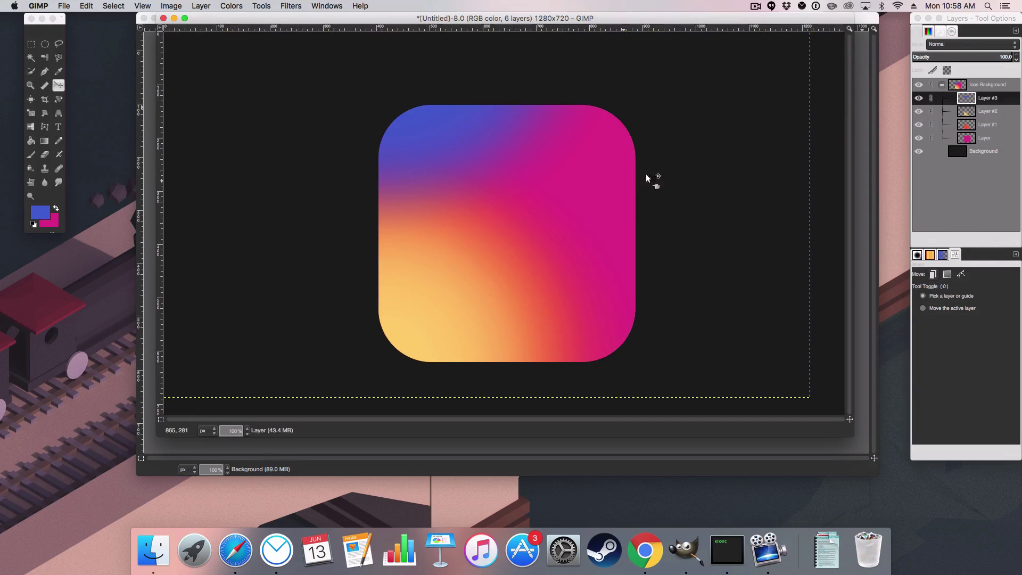
pyautogui.moveTo(578, 223); pyautogui.dragTo(573, 216)
pyautogui.click(994, 98)
# Add a transparent 1280 × 720 px layer and place it above the Icon Background group, outside it.
pyautogui.click(963, 85)
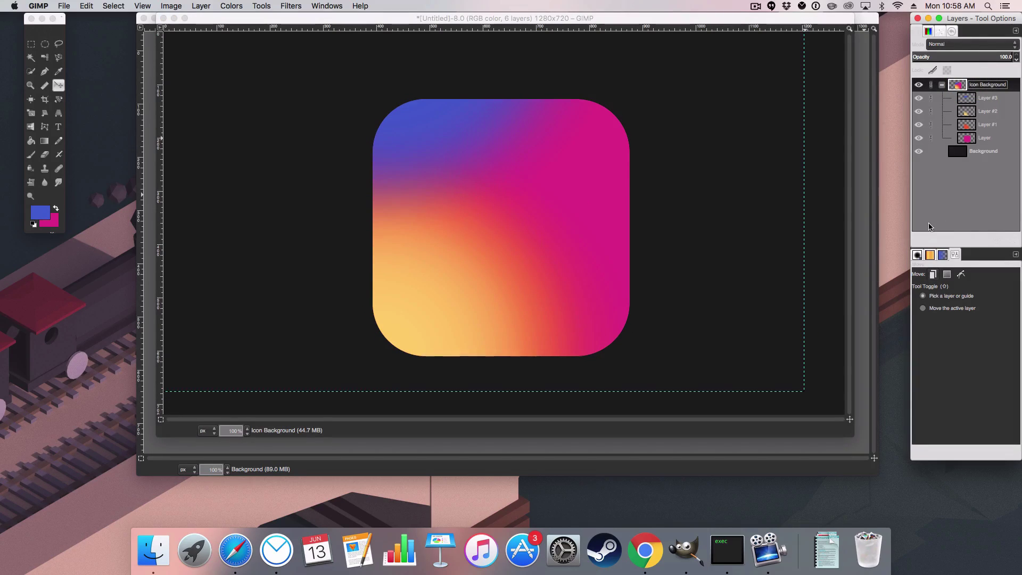
pyautogui.click(919, 239)
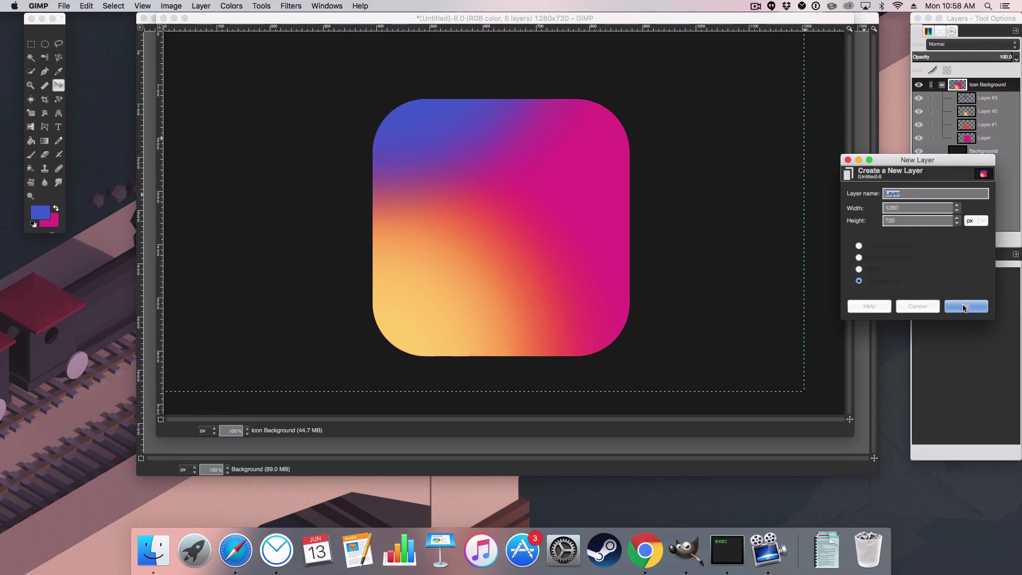
pyautogui.click(965, 306)
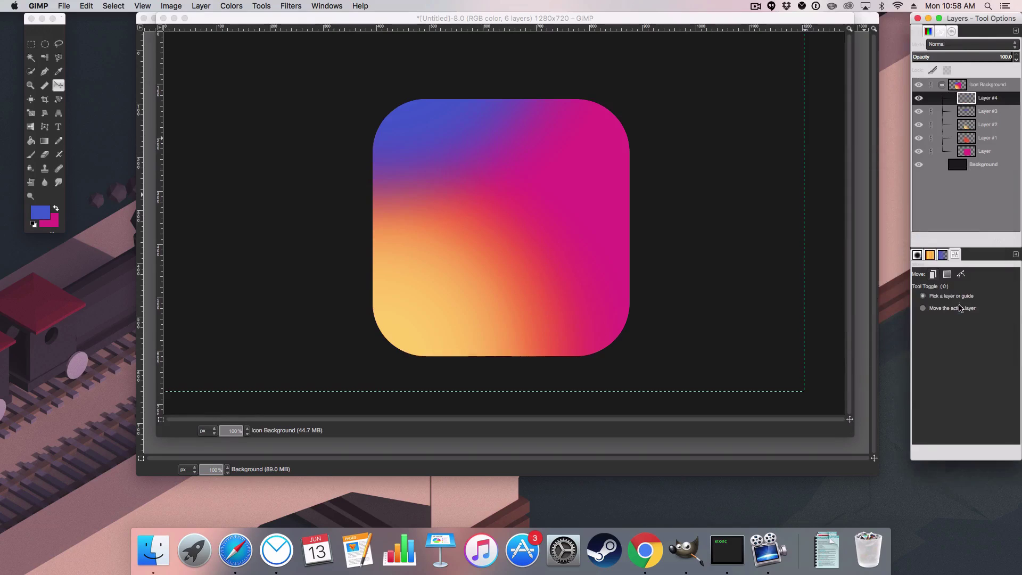
pyautogui.click(20, 49)
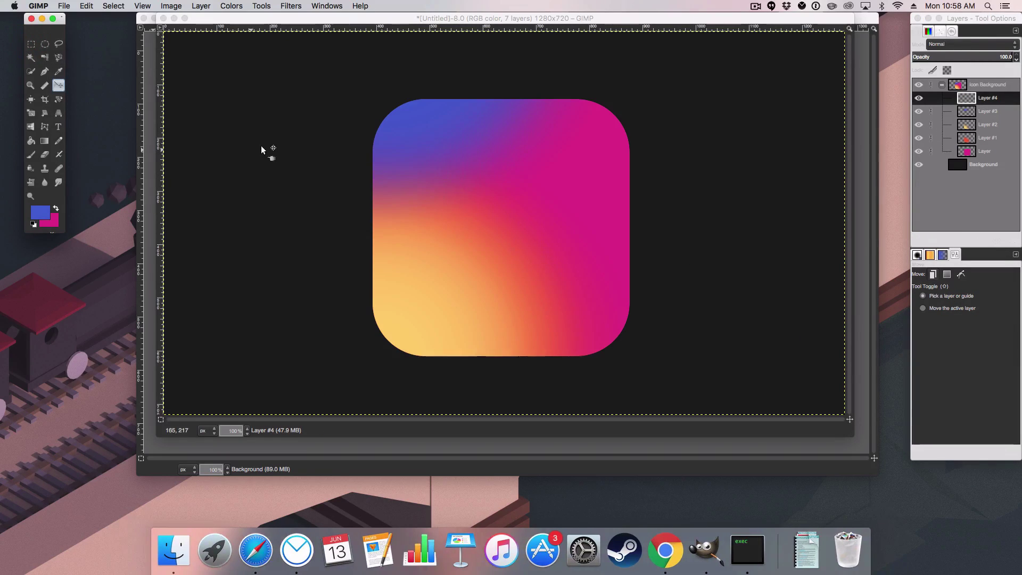
pyautogui.press('r')
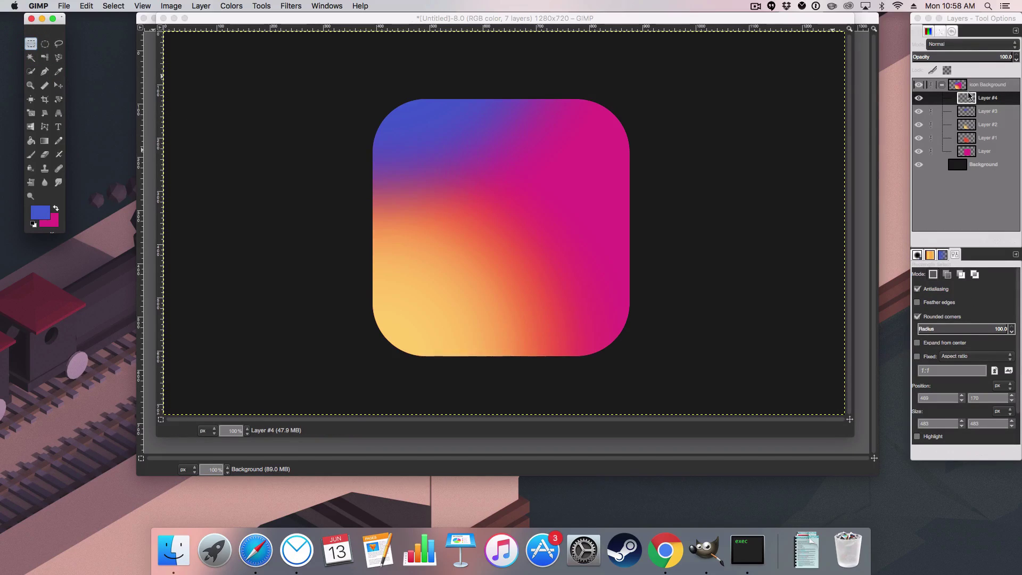
pyautogui.moveTo(966, 98); pyautogui.dragTo(962, 84)
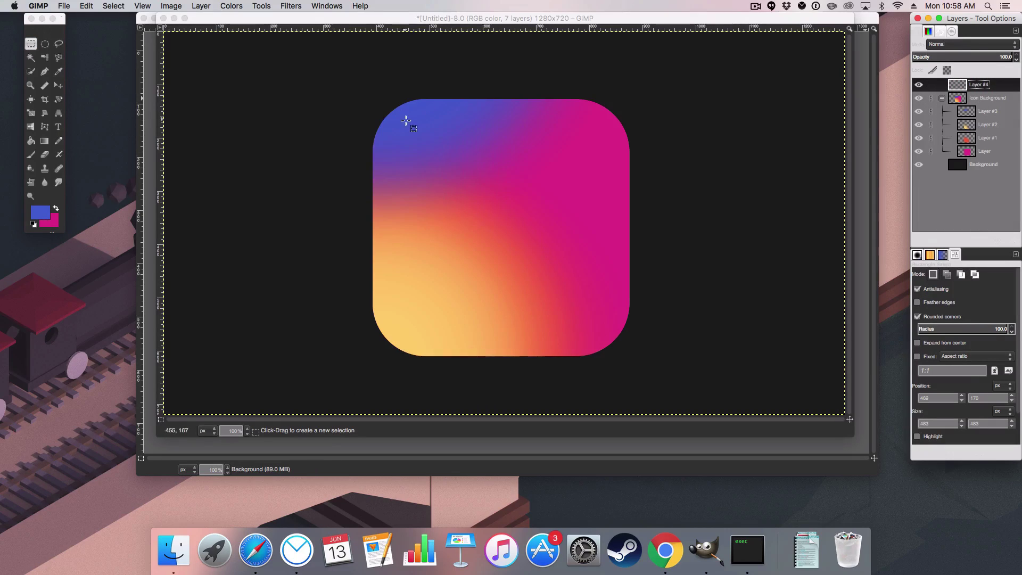
# Bucket-fill a rounded-square selection about 424 × 424 px inside the icon with white on the new layer.
pyautogui.moveTo(396, 116); pyautogui.dragTo(619, 341)
pyautogui.press('shift')
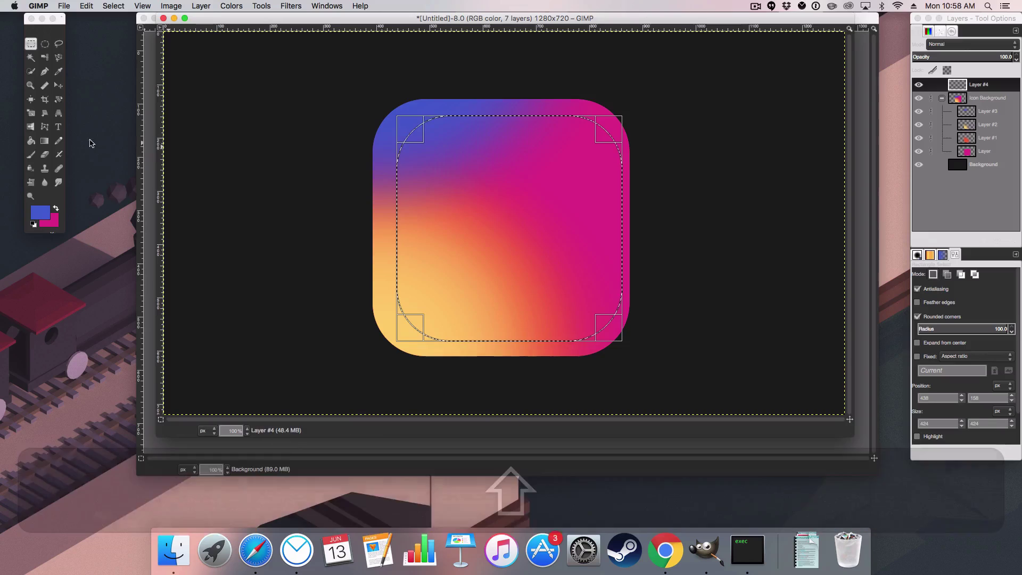
pyautogui.click(31, 141)
pyautogui.click(33, 223)
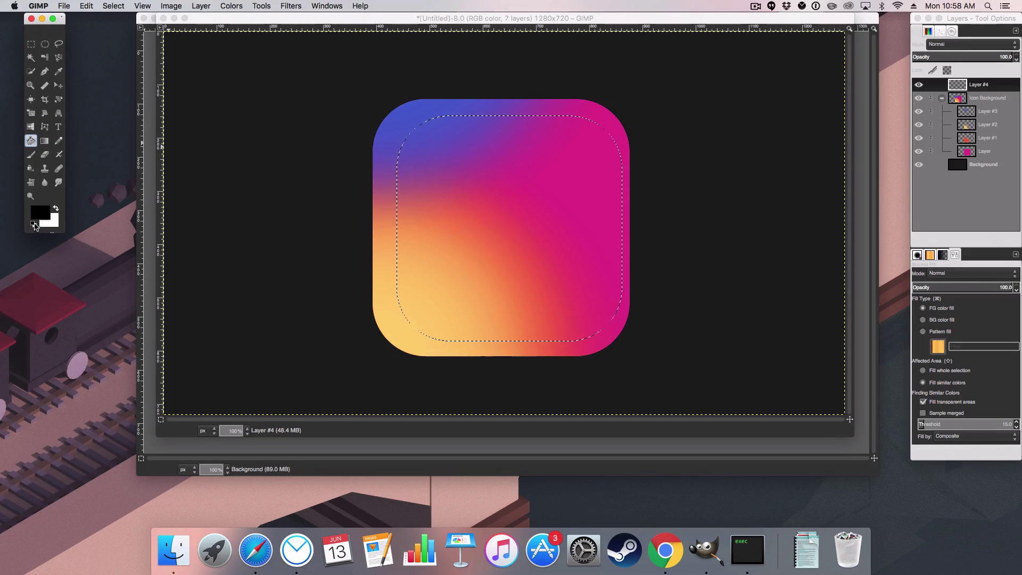
pyautogui.click(55, 208)
pyautogui.moveTo(53, 233); pyautogui.dragTo(64, 267)
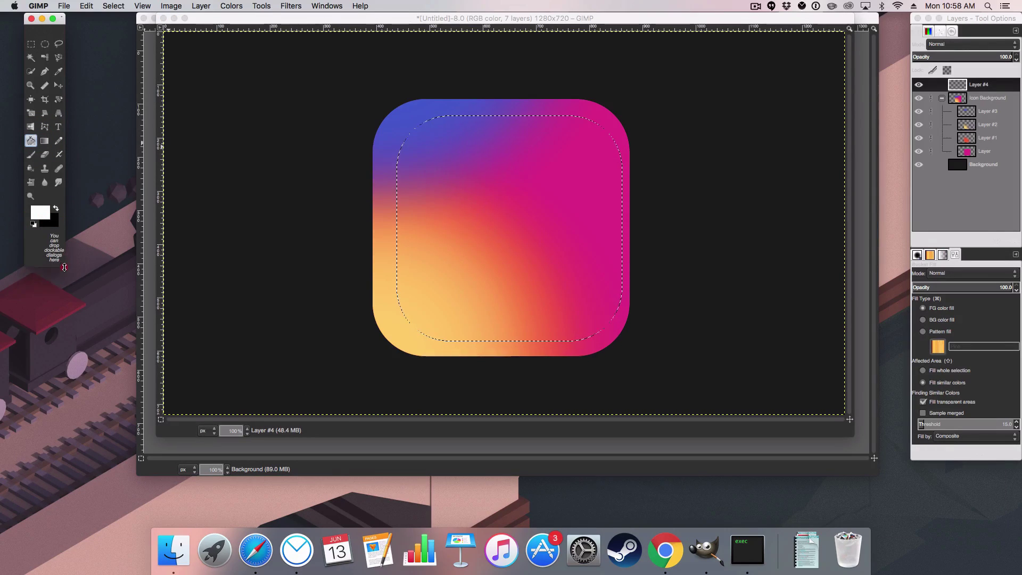
pyautogui.click(445, 204)
pyautogui.click(448, 208)
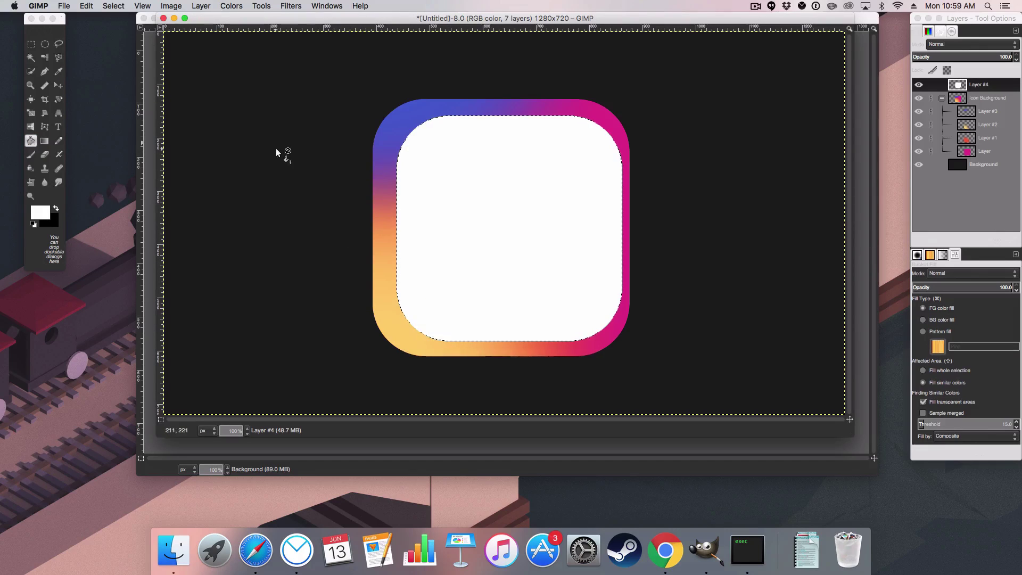
# Shrink the rounded-square selection by 40 px and cut its contents from the white shape to leave an outline, clearing the selection.
pyautogui.click(110, 6)
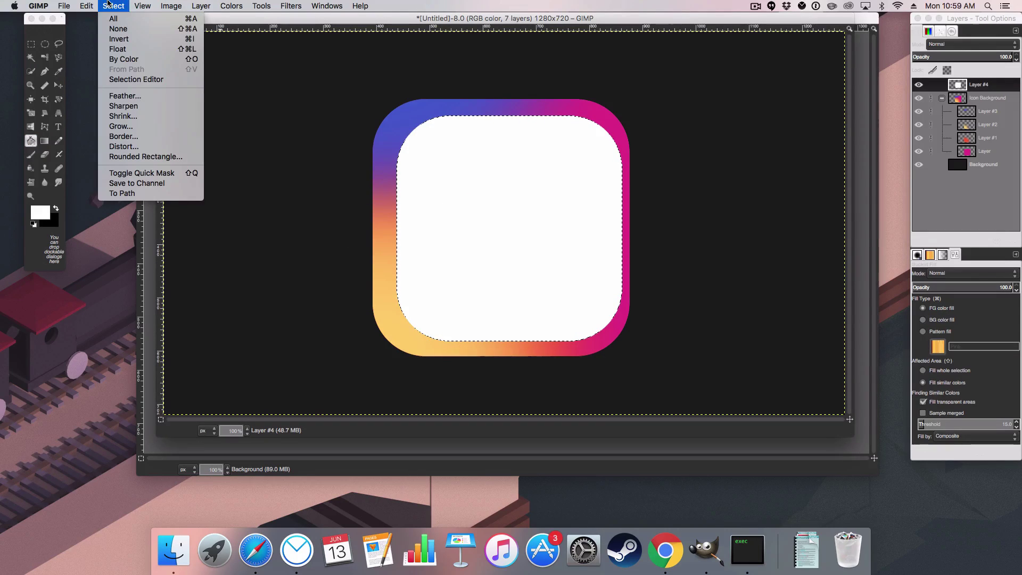
pyautogui.click(123, 116)
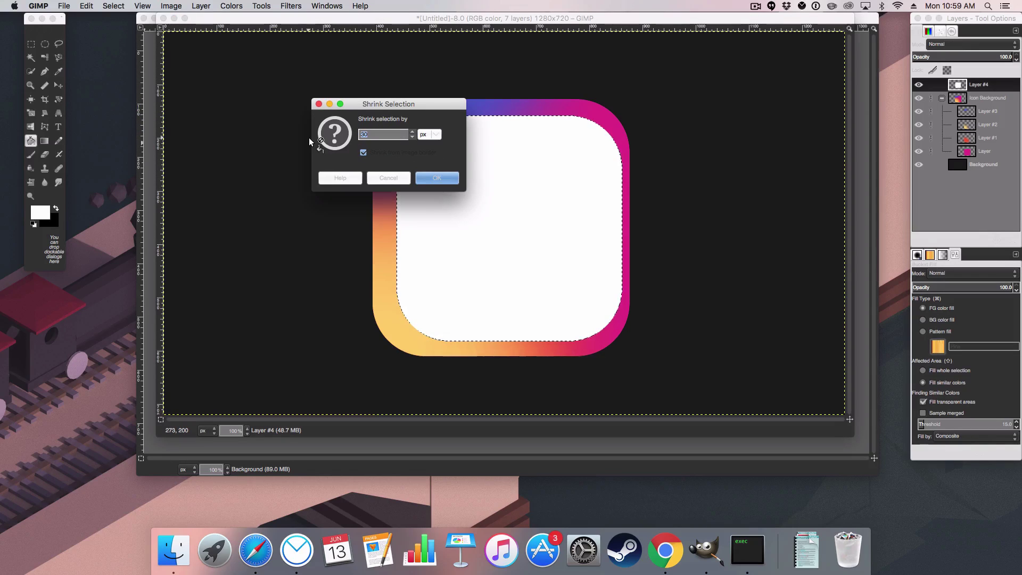
pyautogui.write('40')
pyautogui.press('Return')
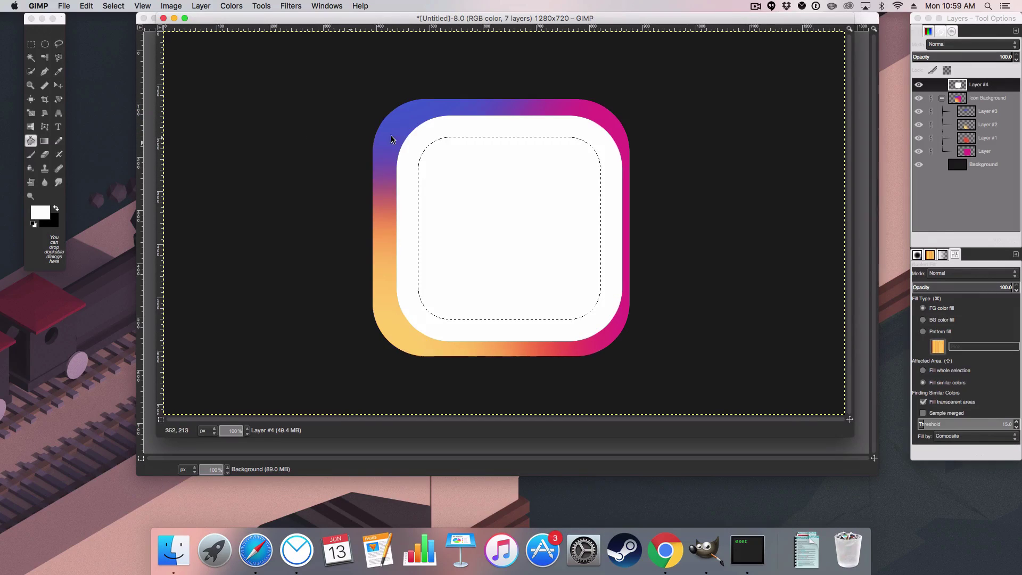
pyautogui.press('super+x')
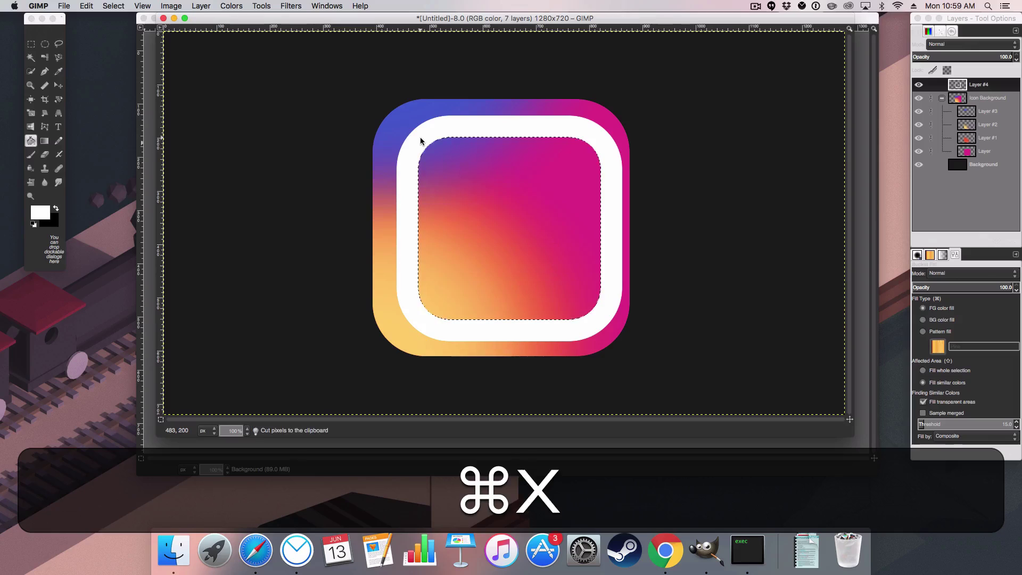
pyautogui.press('super+shift+a')
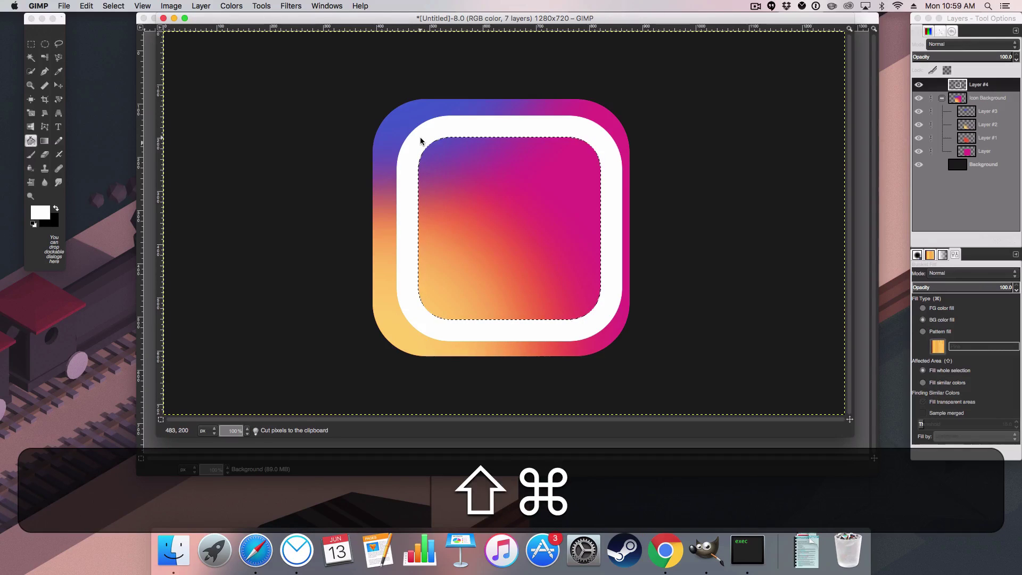
# Move the white rounded-square outline slightly up and left to centre it on the gradient icon.
pyautogui.click(59, 86)
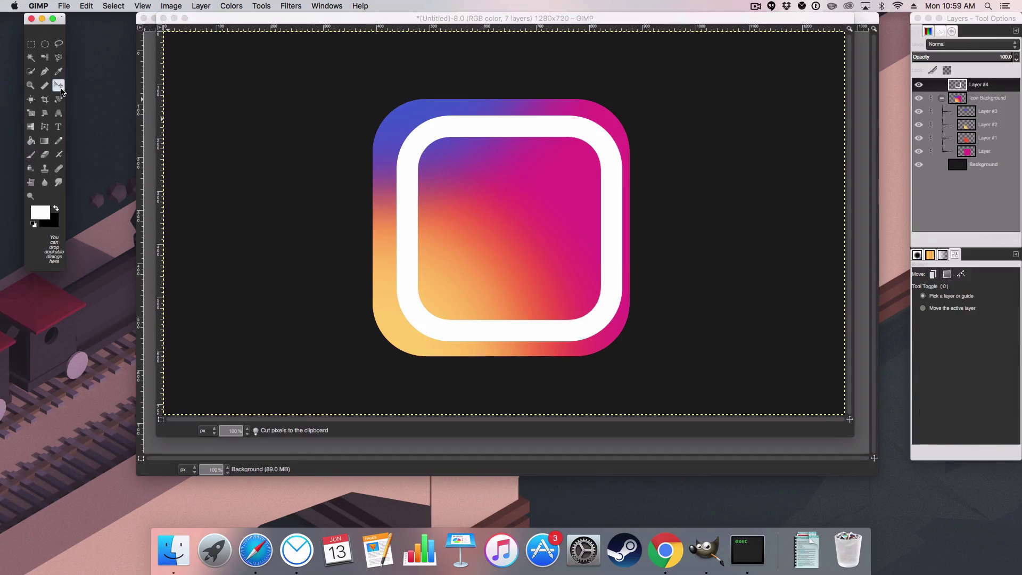
pyautogui.click(58, 86)
pyautogui.moveTo(535, 125); pyautogui.dragTo(527, 124)
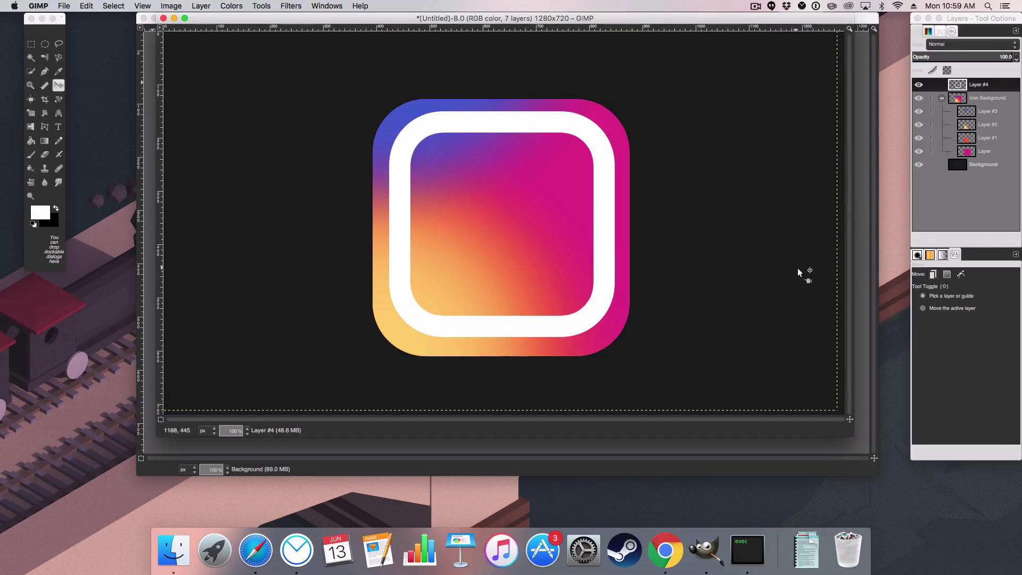
# Add a transparent 1280 × 720 px layer and fill a circular selection about 185 px wide at the icon's centre with white.
pyautogui.click(920, 240)
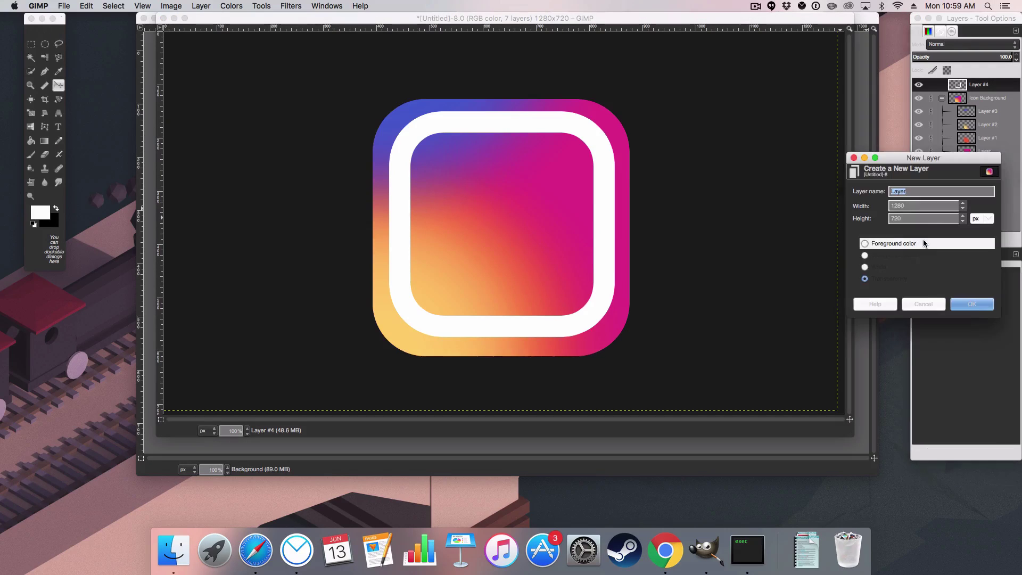
pyautogui.click(971, 305)
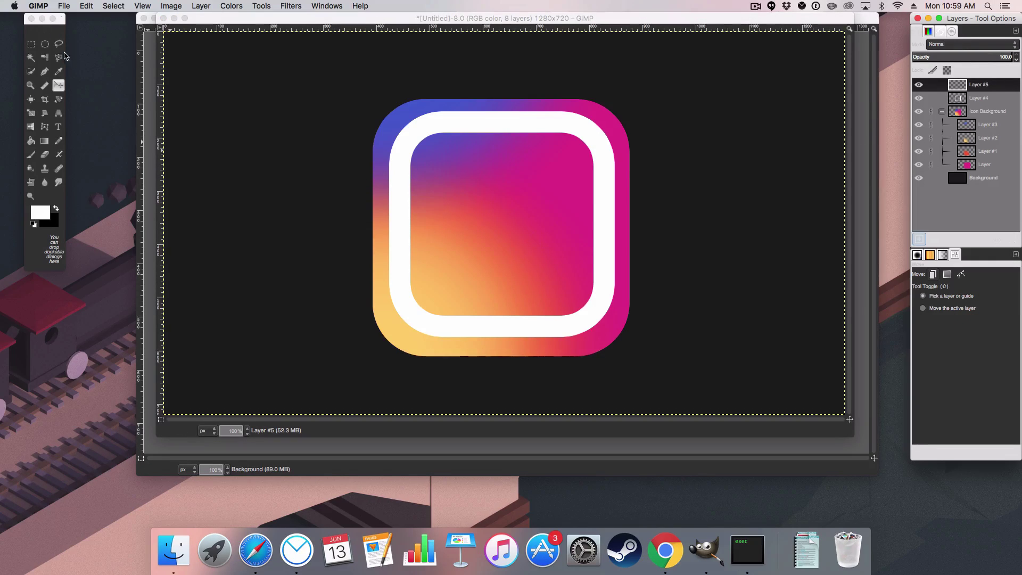
pyautogui.click(44, 44)
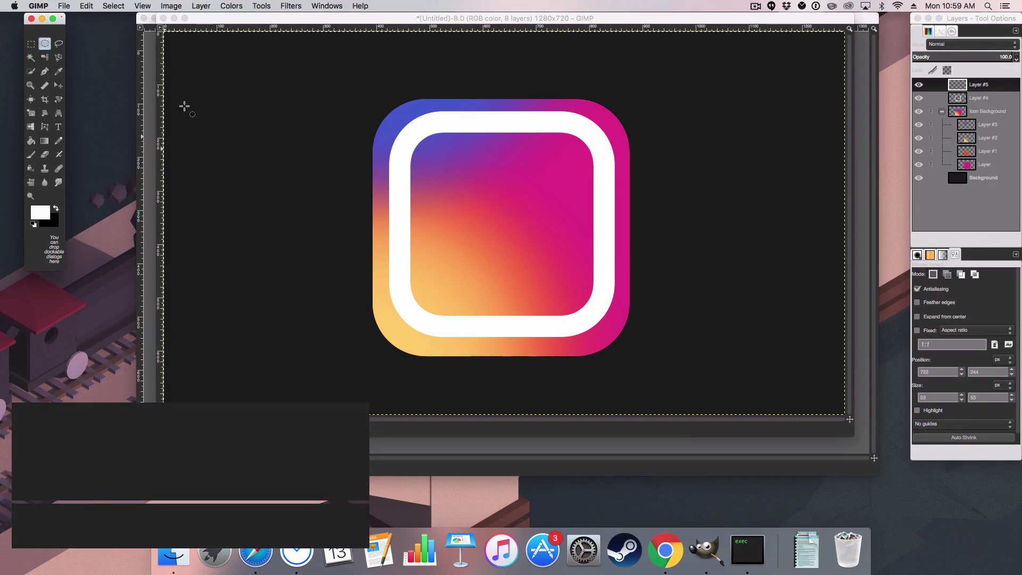
pyautogui.moveTo(449, 179); pyautogui.dragTo(550, 248)
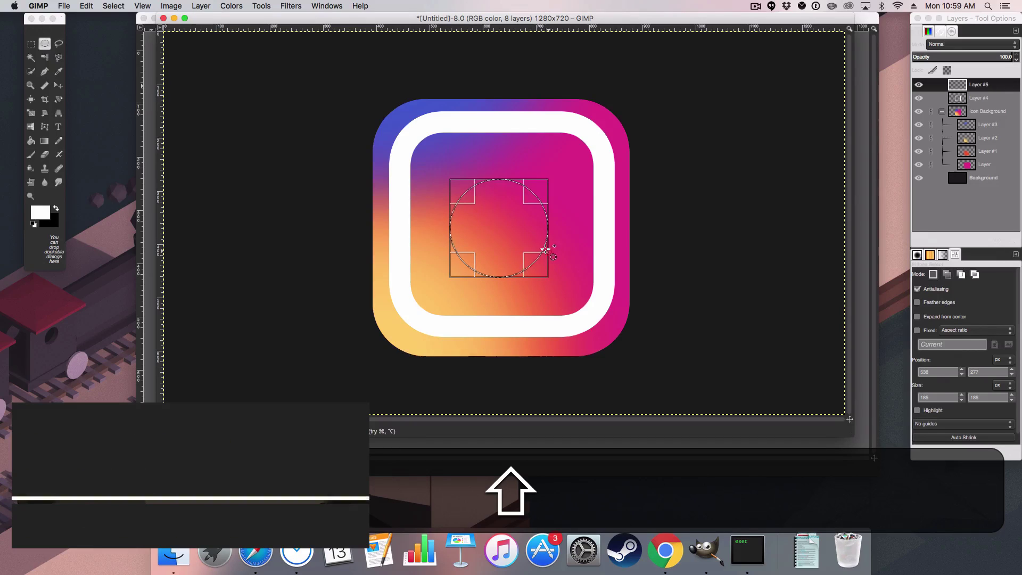
pyautogui.click(32, 141)
pyautogui.click(478, 215)
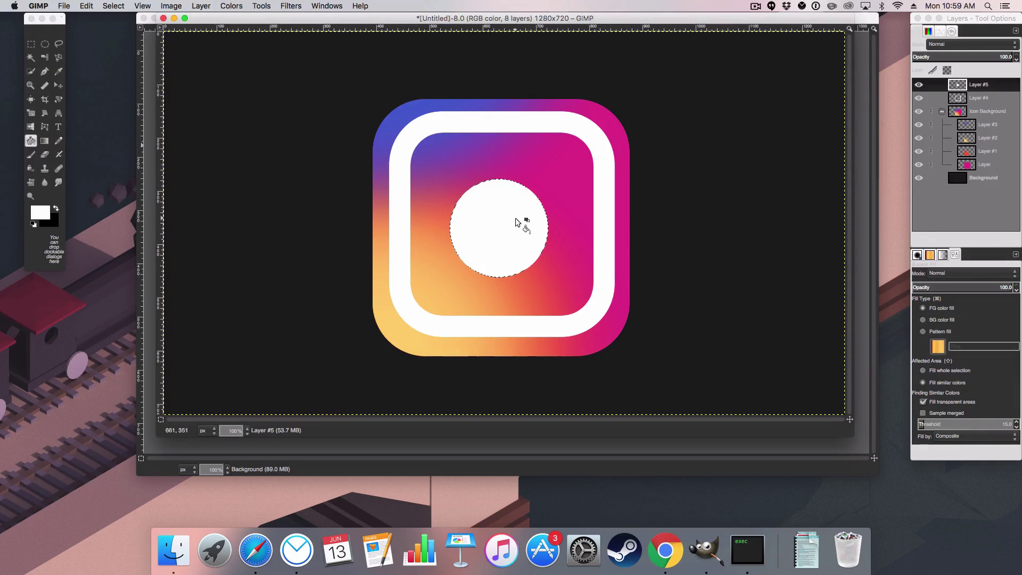
# Cut out the middle of the white circle with its selection shrunk by 30 px, and centre the ring inside the outline.
pyautogui.click(121, 6)
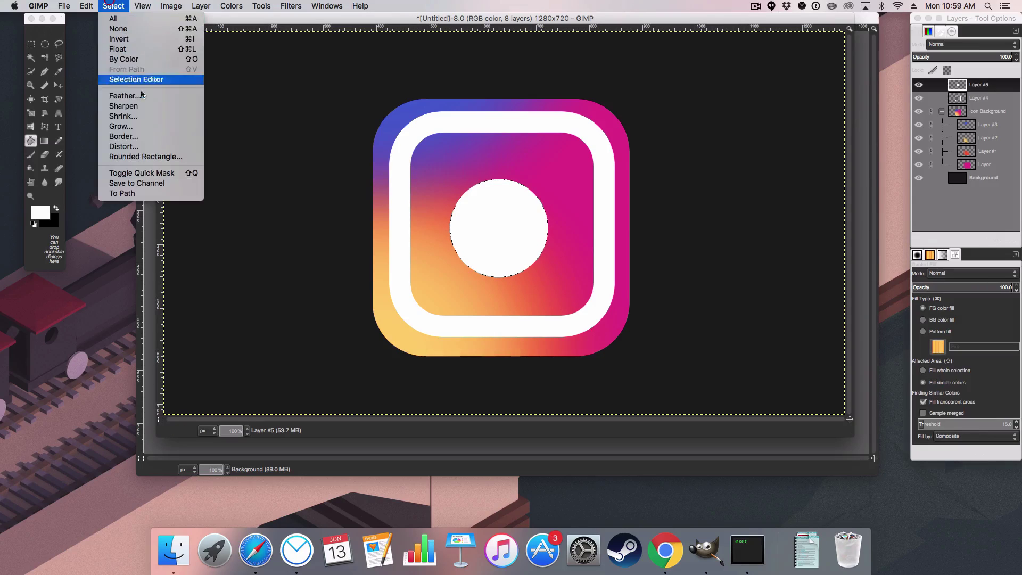
pyautogui.click(134, 114)
pyautogui.write('30')
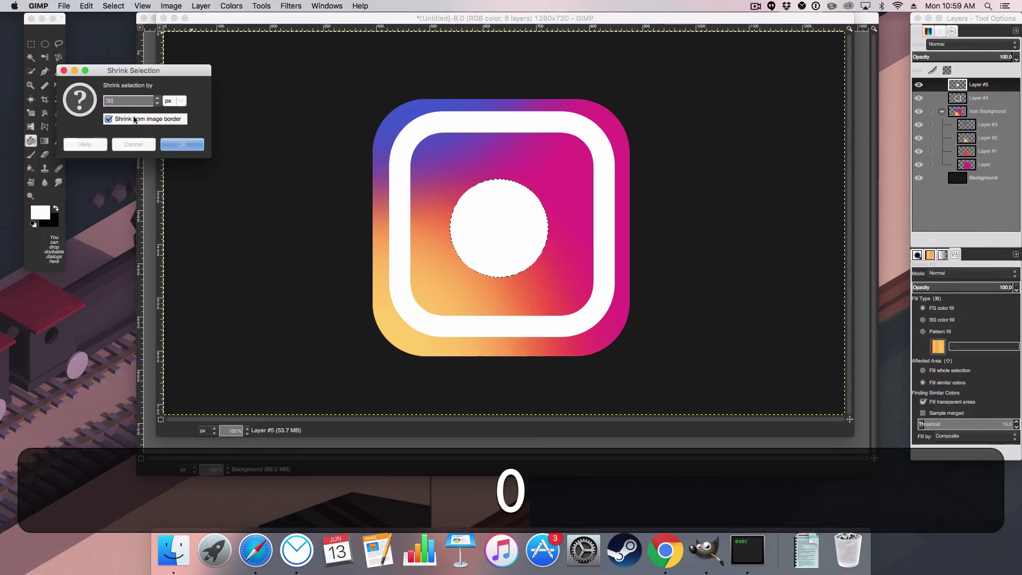
pyautogui.press('Return')
pyautogui.press('super+x')
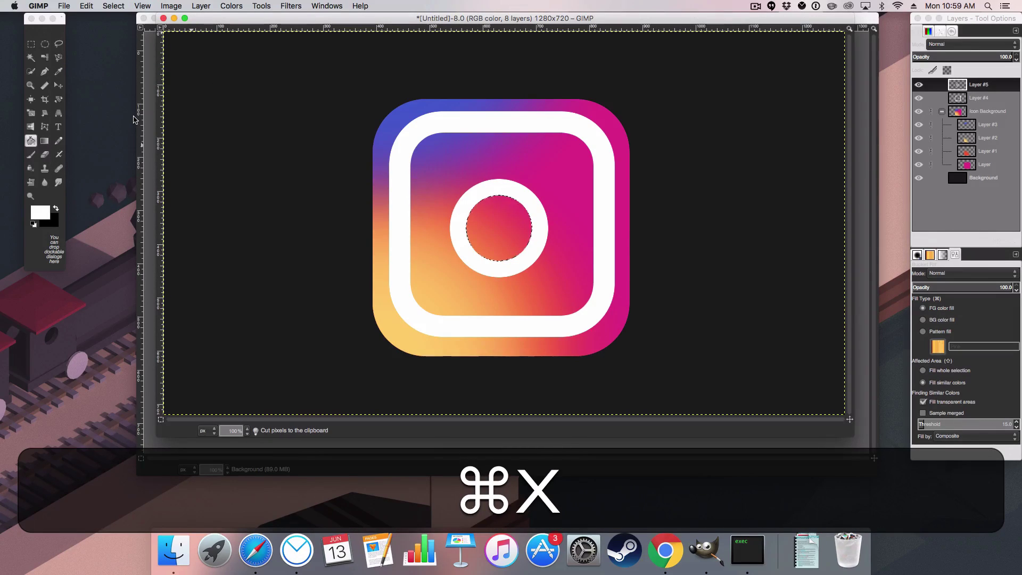
pyautogui.press('shift+super+a')
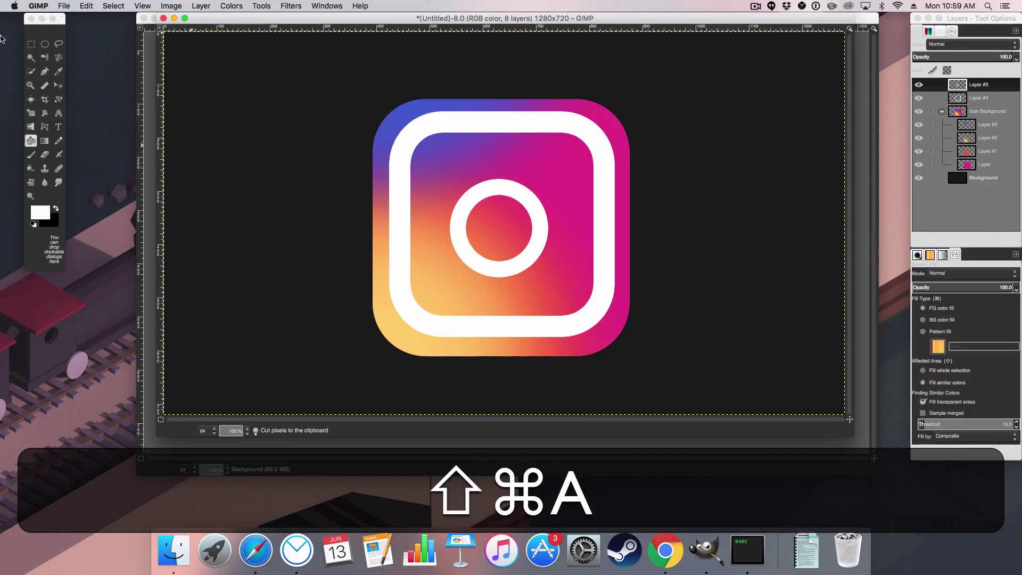
pyautogui.click(58, 85)
pyautogui.moveTo(493, 191); pyautogui.dragTo(500, 196)
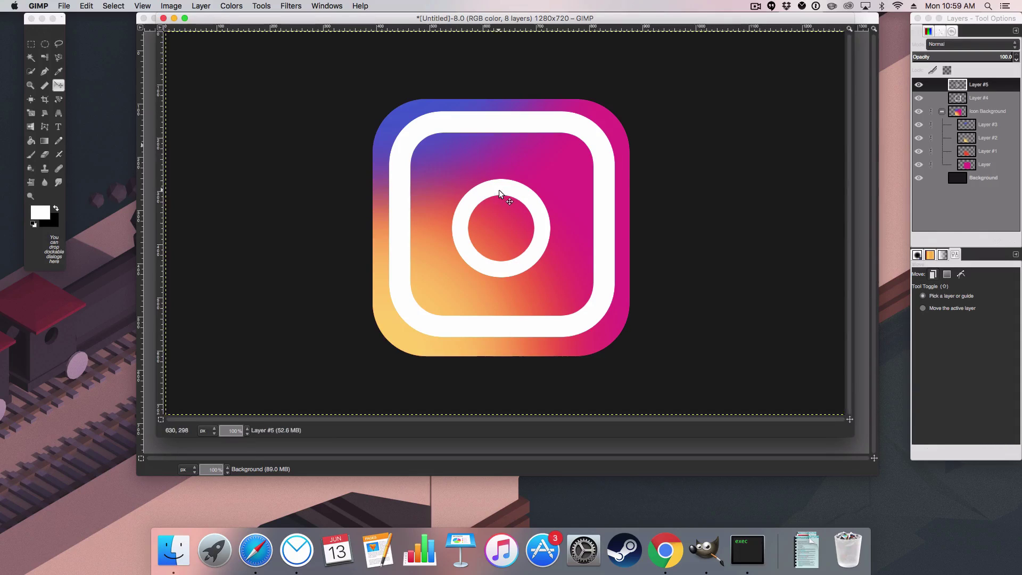
# Add another layer and fill a circular selection about 53 px wide up and right of the ring with white, clearing the selection.
pyautogui.doubleClick(926, 241)
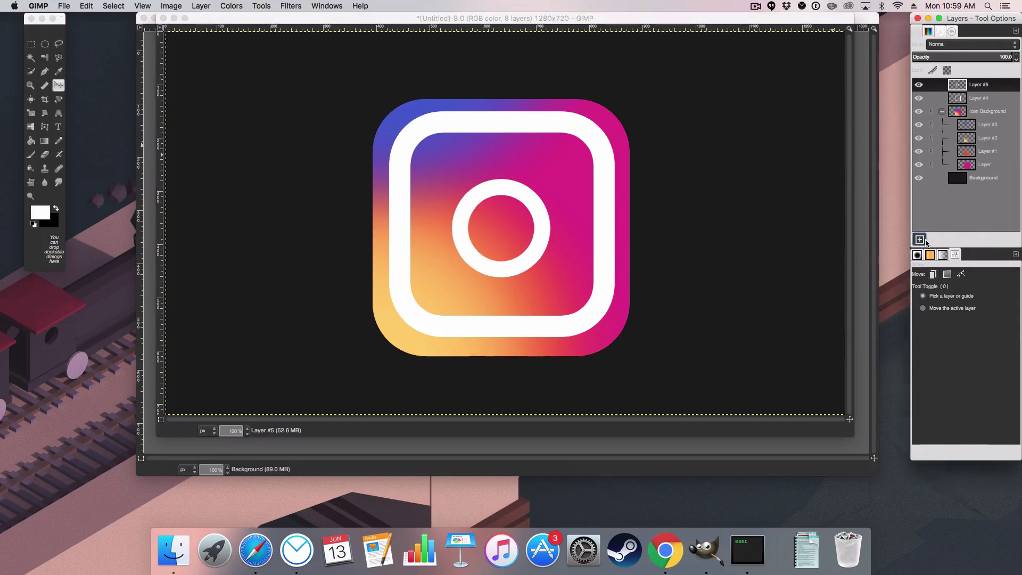
pyautogui.click(963, 306)
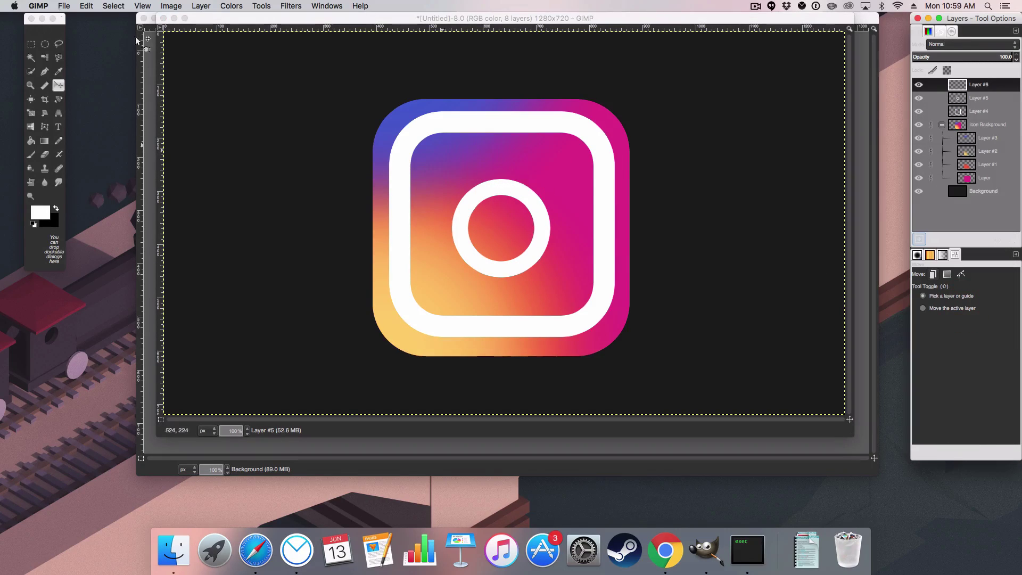
pyautogui.click(44, 44)
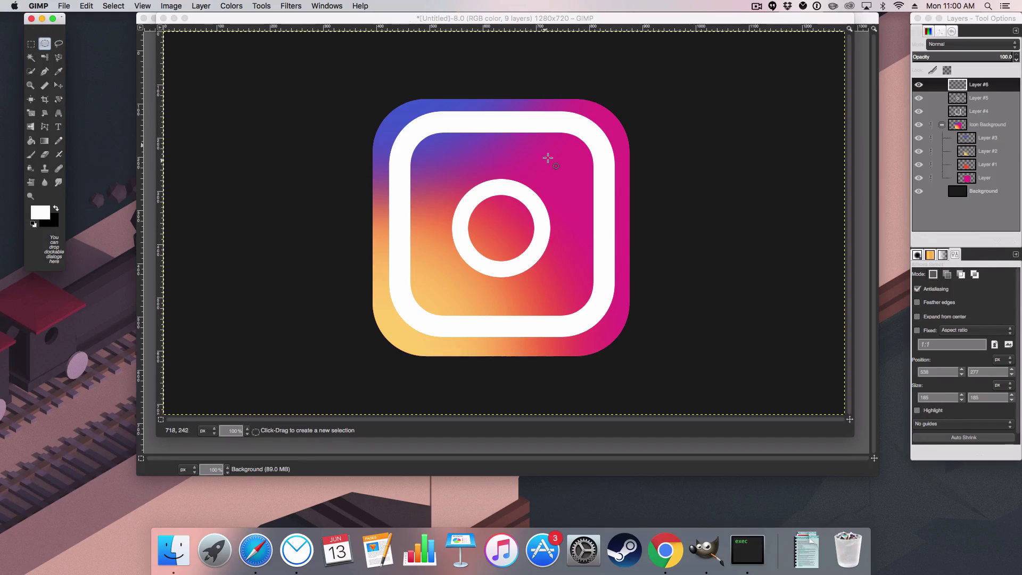
pyautogui.moveTo(545, 156); pyautogui.dragTo(573, 181)
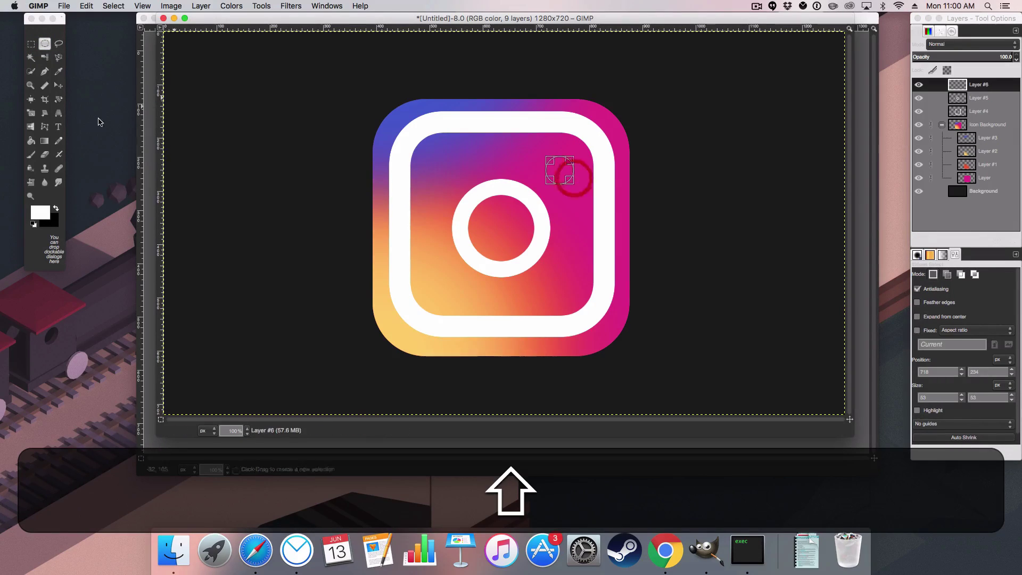
pyautogui.click(31, 141)
pyautogui.click(548, 162)
pyautogui.click(558, 167)
pyautogui.press('super')
pyautogui.press('shift+super+a')
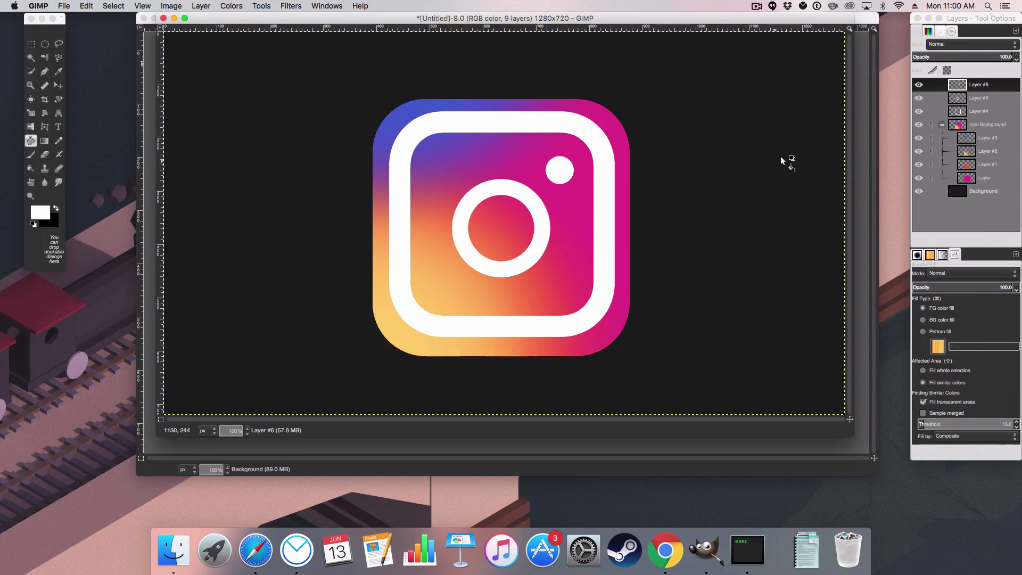
# Add a black drop shadow to the magenta base layer in Icon Background, with zero X and Y offsets, 15 blur radius and 60 opacity.
pyautogui.click(970, 179)
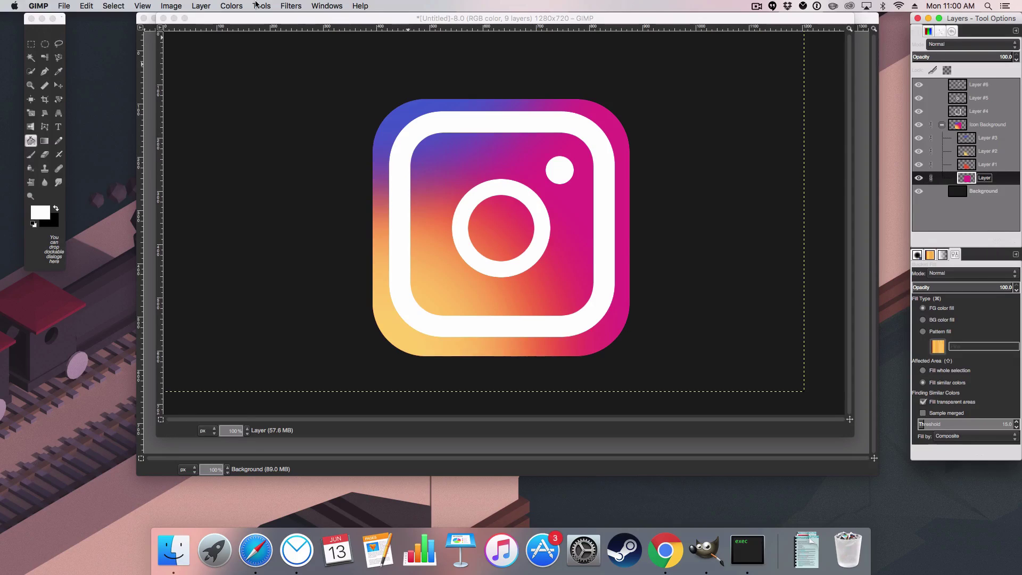
pyautogui.click(201, 6)
pyautogui.moveTo(281, 2)
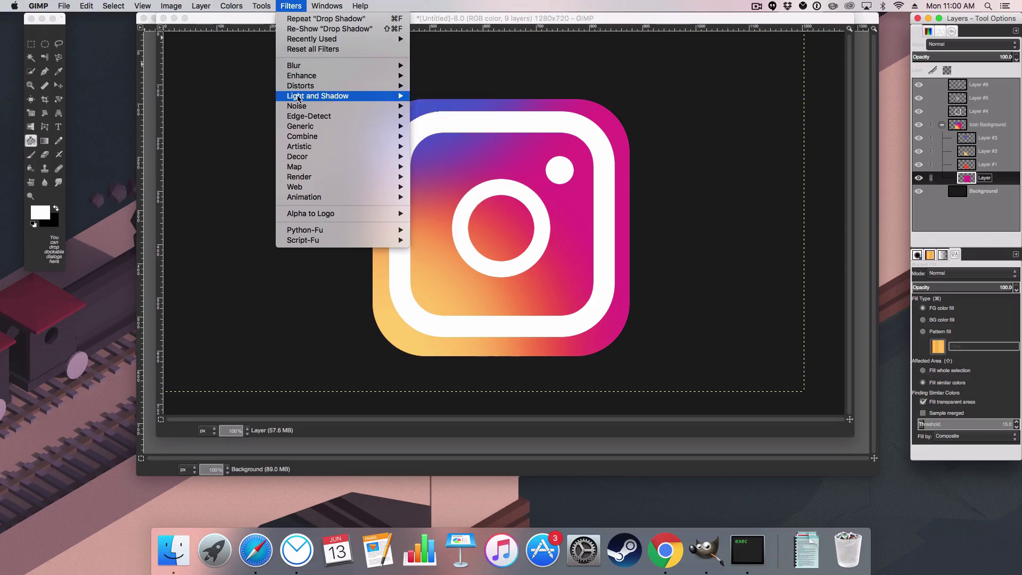
pyautogui.moveTo(299, 99)
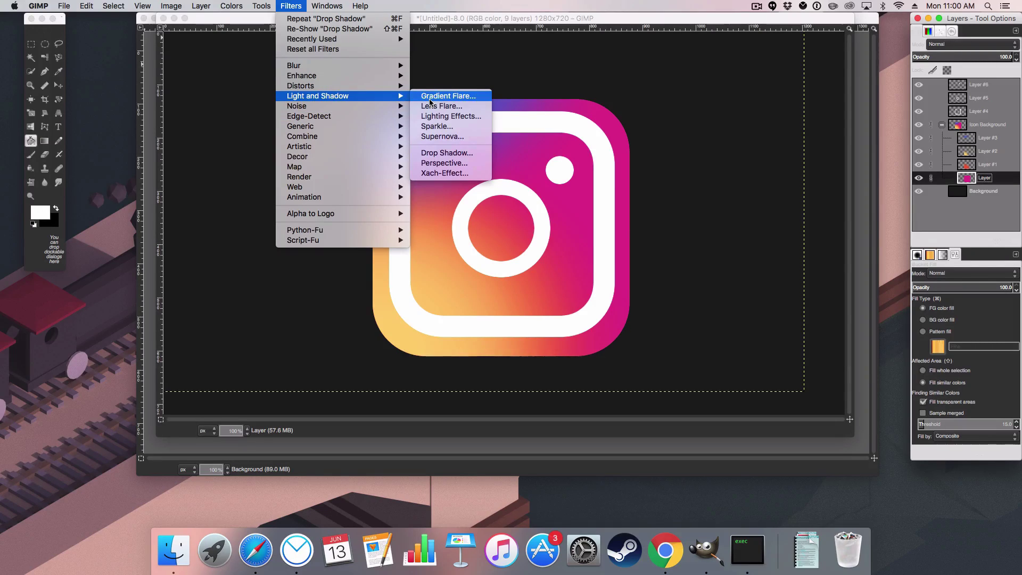
pyautogui.click(446, 153)
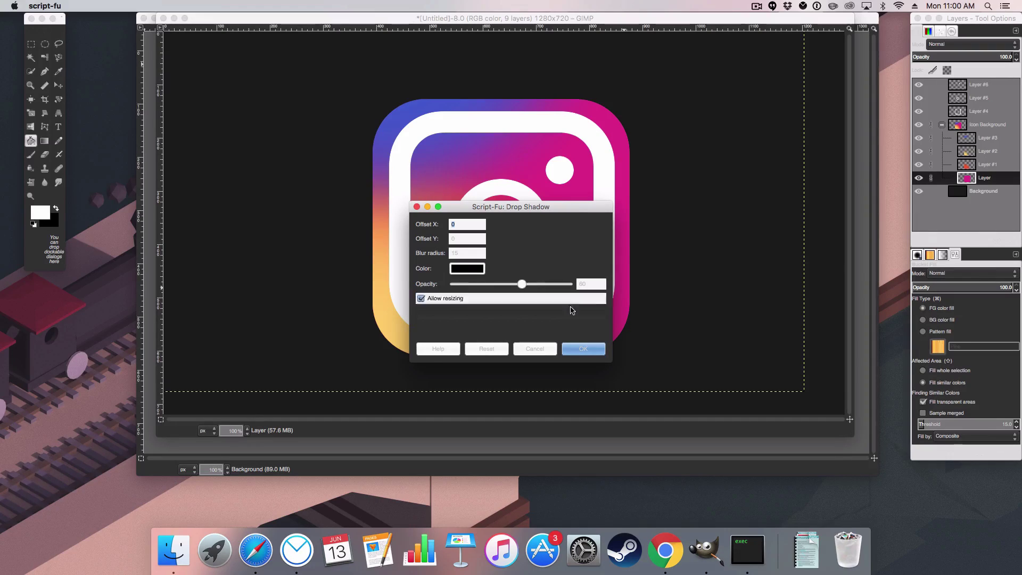
pyautogui.click(580, 356)
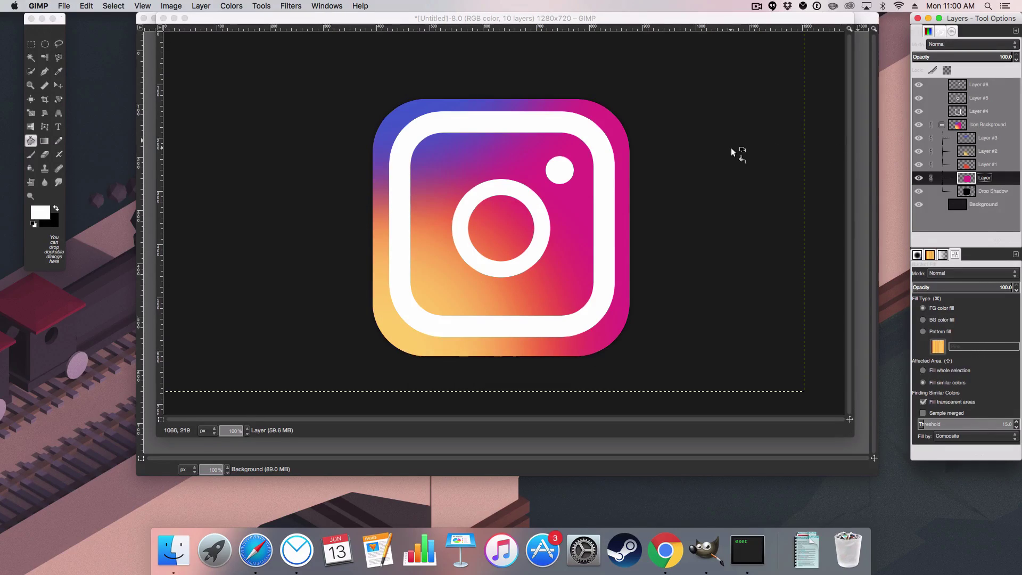
# Select the Background layer beneath the Icon Background group.
pyautogui.press('End')
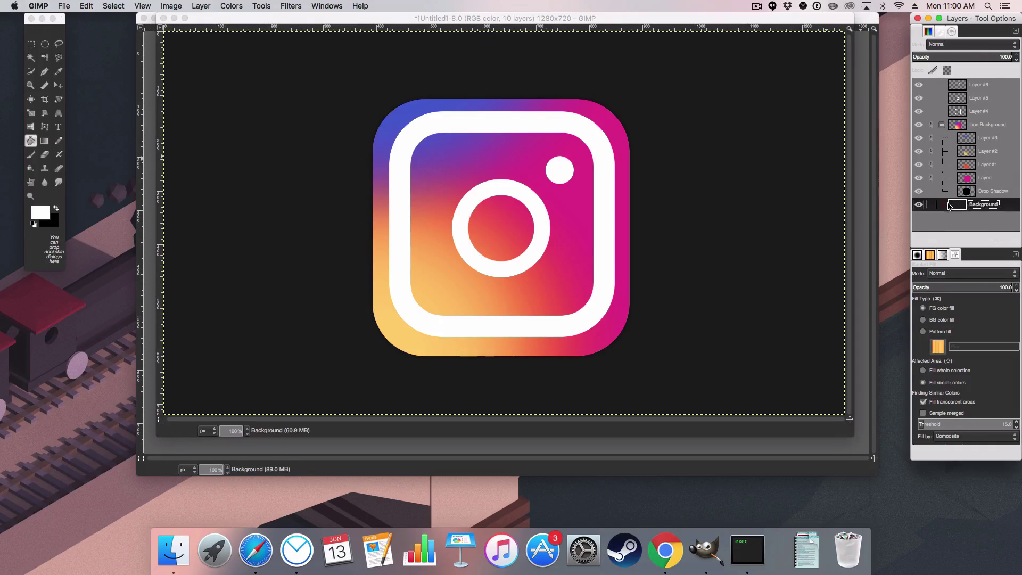